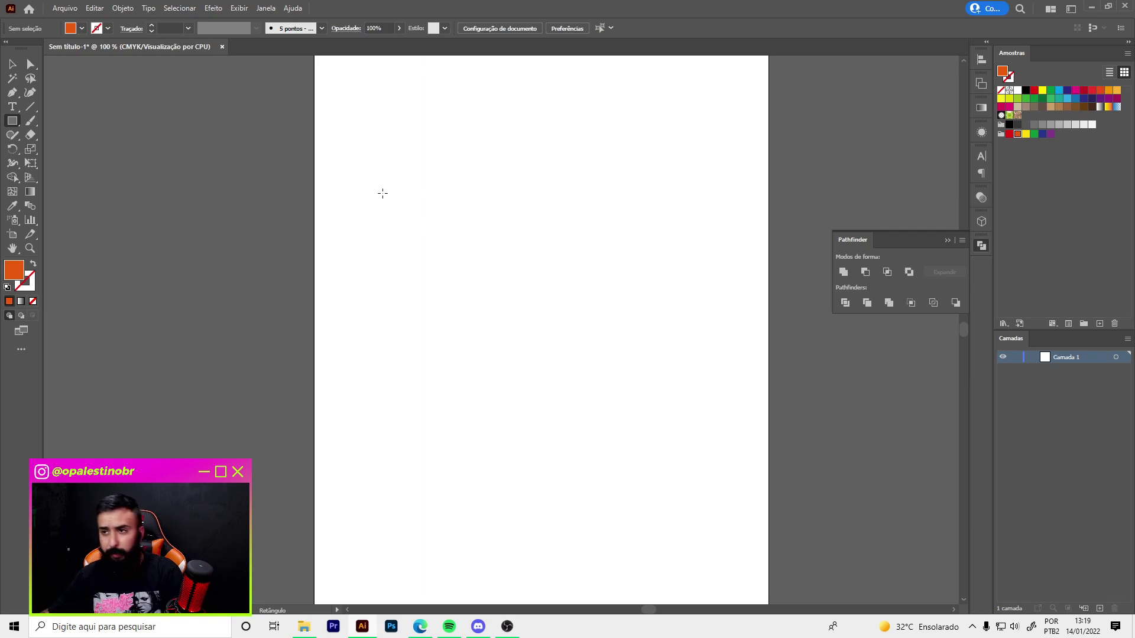
Type PALESTINO in capitals on the artboard and enlarge the text
key(t)
click(484, 225)
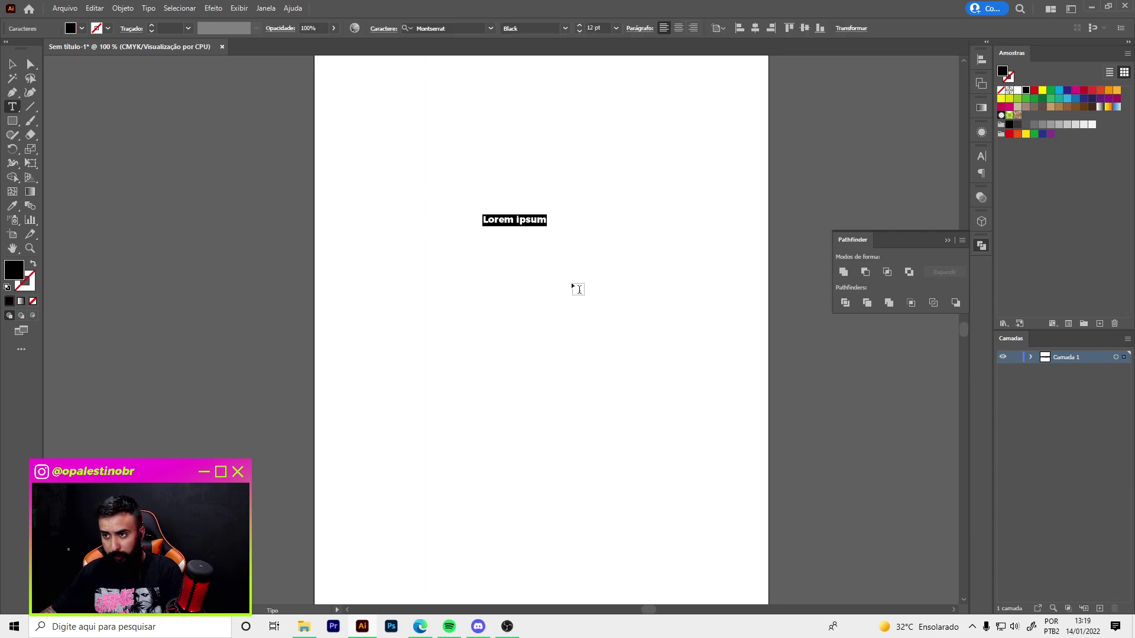
text(pale)
key(ctrl+a)
text(PAL)
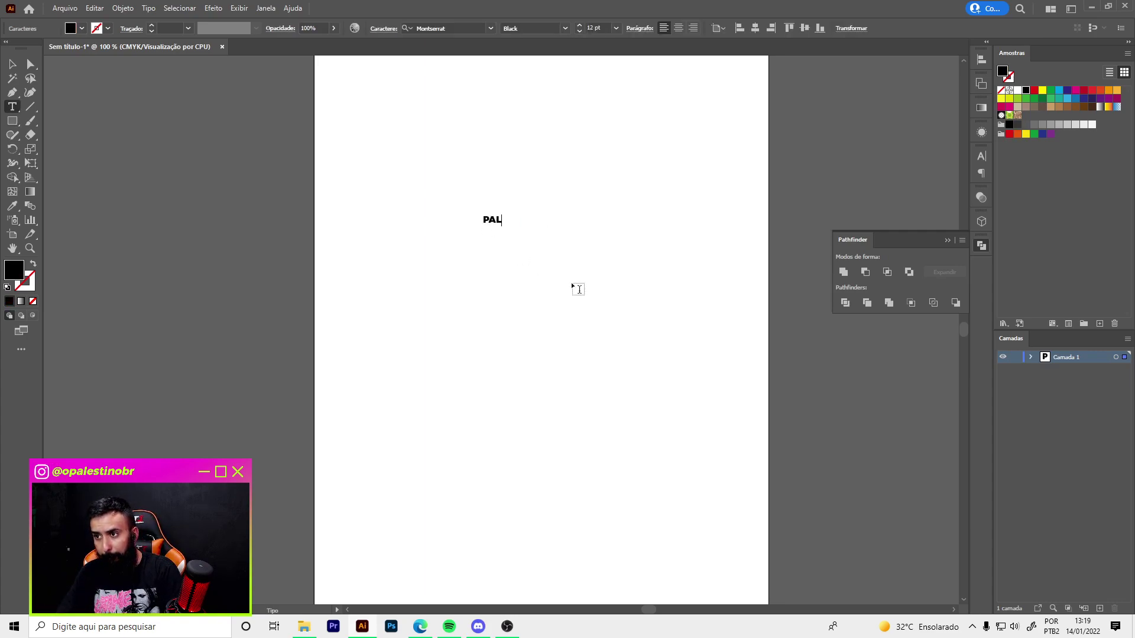
text(ESTINO)
key(Escape)
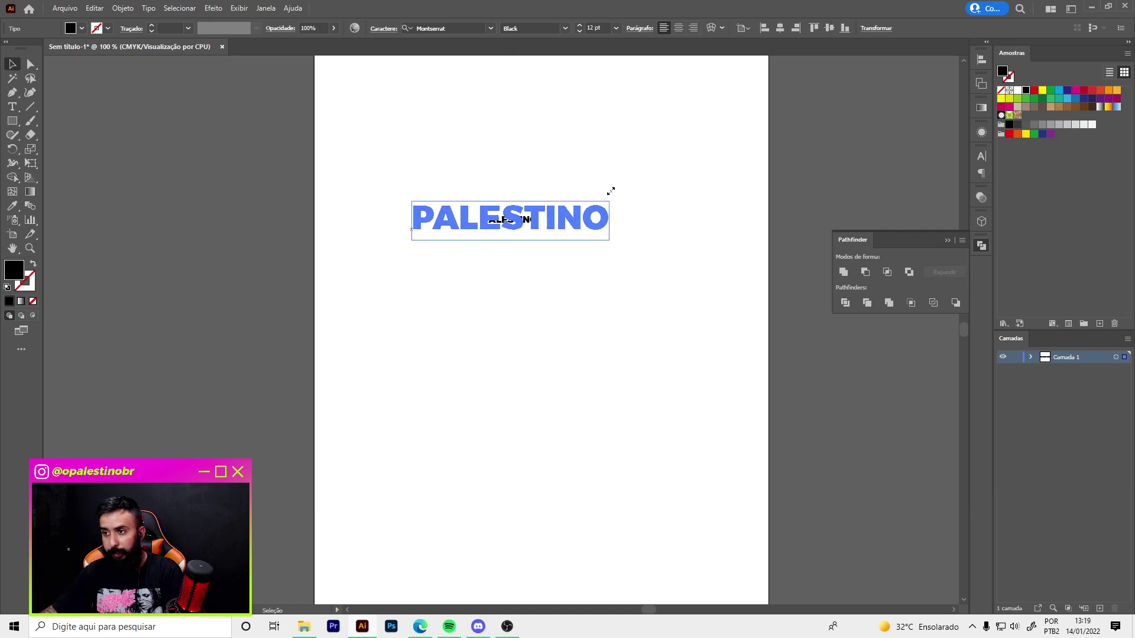
drag(540, 217, 608, 190)
Set PALESTINO's font to Bakso Sapi, shift it down-right, and fill it cyan-blue
click(490, 28)
scroll(597, 325, down, 5)
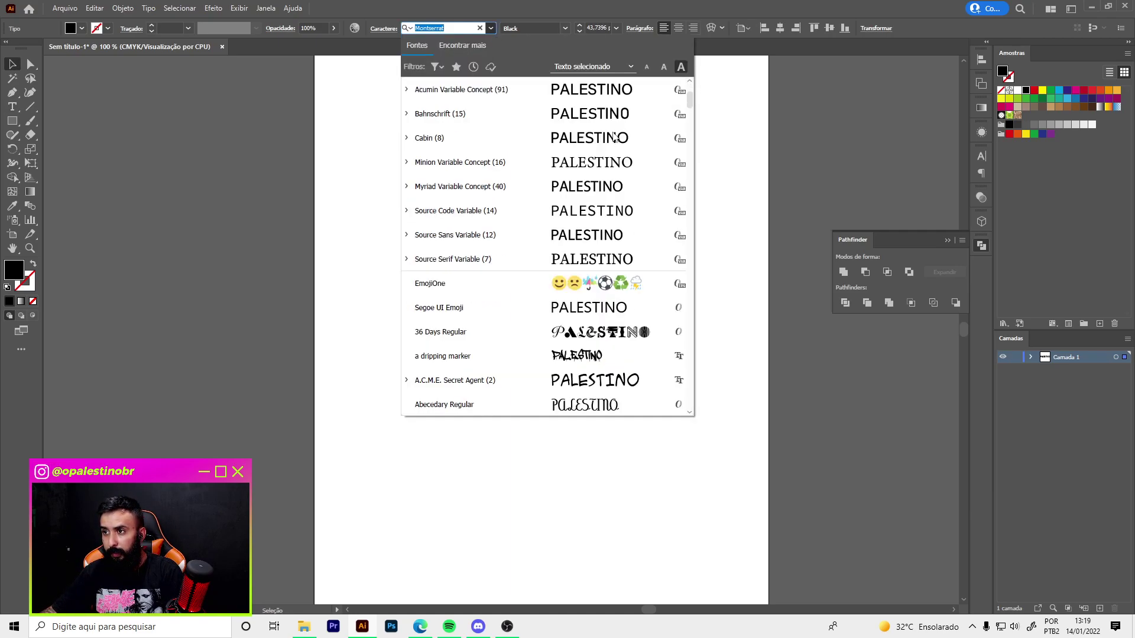
scroll(597, 325, down, 5)
scroll(597, 325, down, 5)
scroll(597, 325, down, 3)
scroll(597, 325, down, 5)
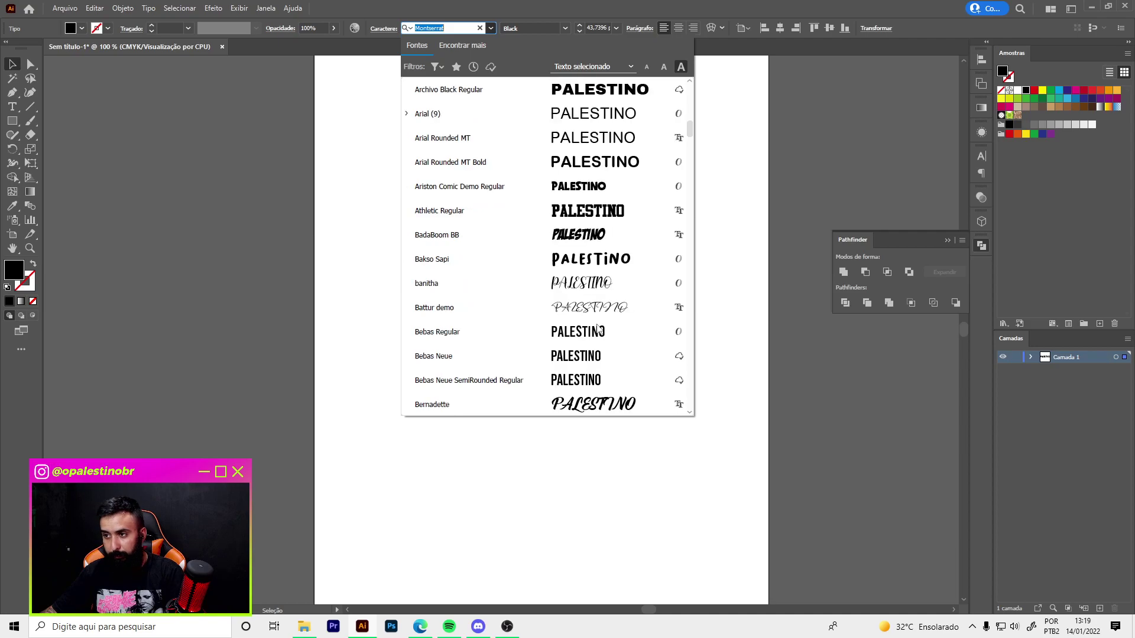
click(601, 256)
mouse_move(601, 257)
mouse_down()
mouse_move(611, 276)
mouse_move(680, 273)
mouse_up()
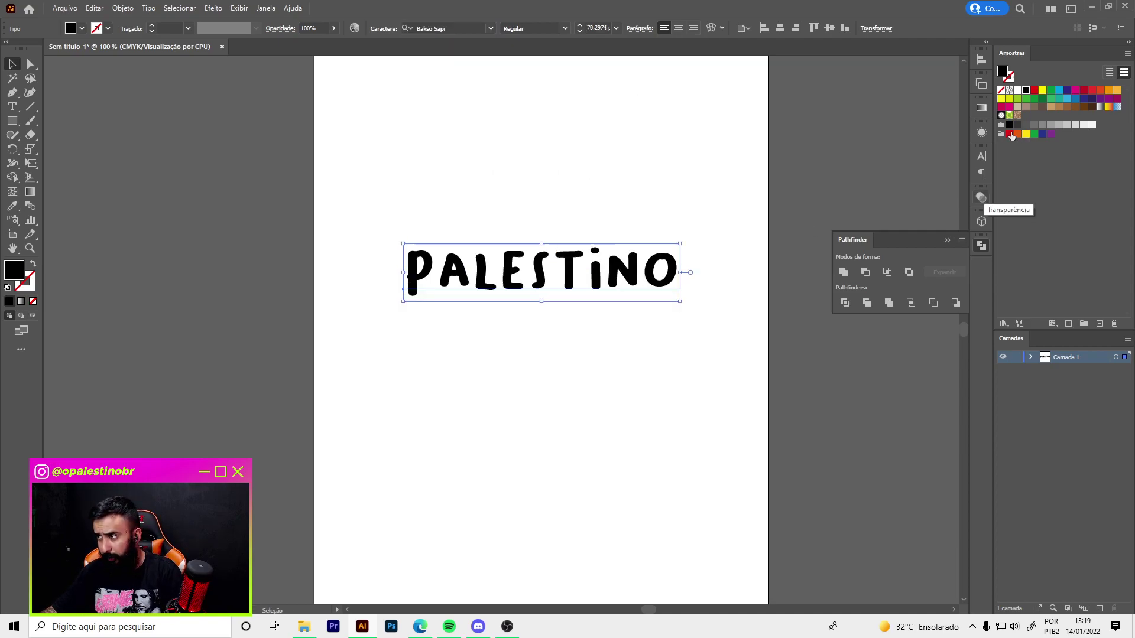
click(1062, 93)
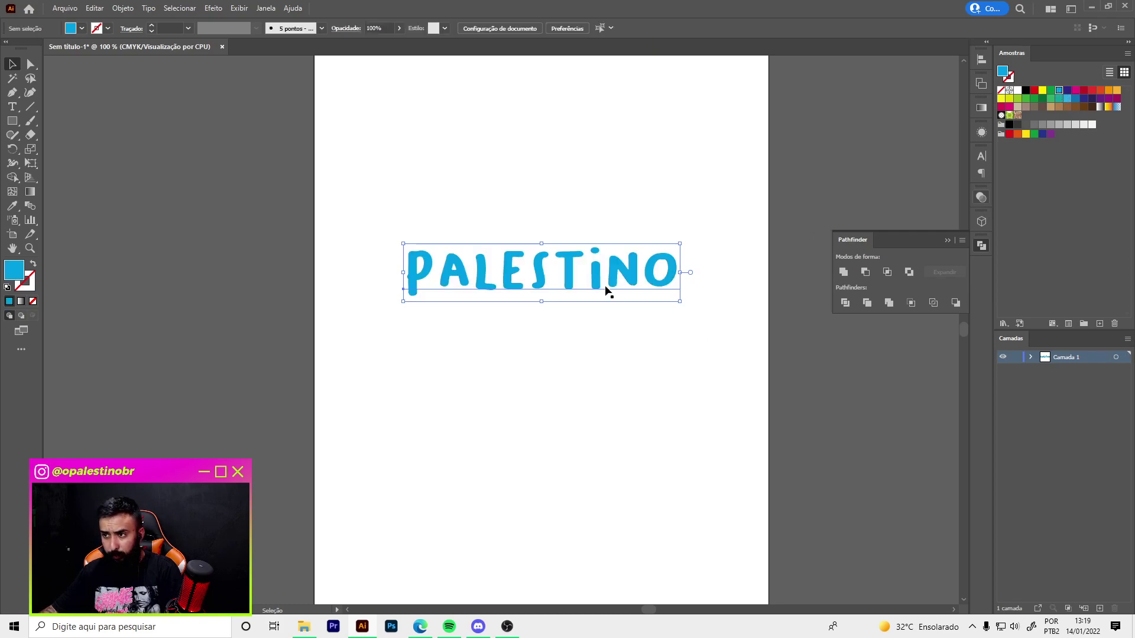
scroll(602, 283, up, 2)
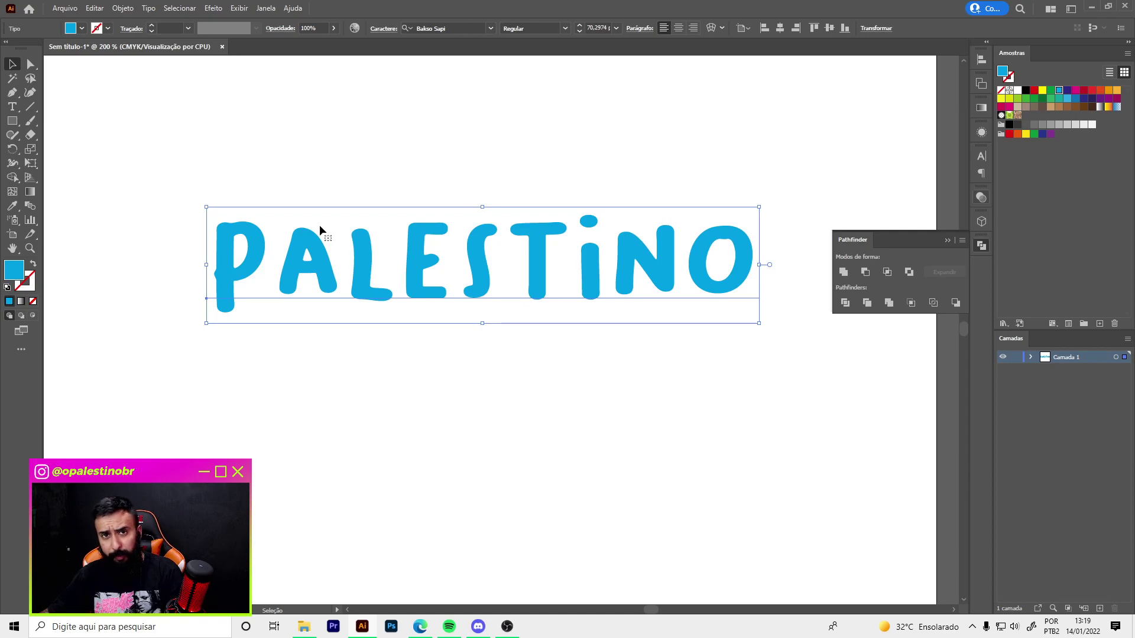
Apply Scribble to PALESTINO, rotating the angle to 153° and adjusting path overlap
click(219, 9)
mouse_move(266, 122)
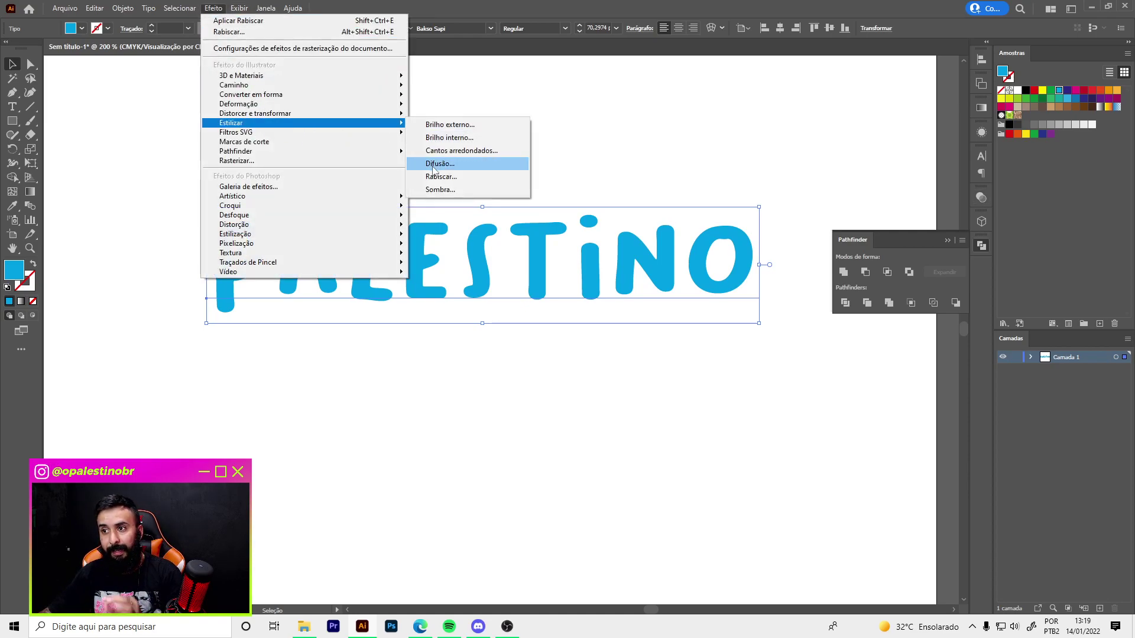
click(441, 176)
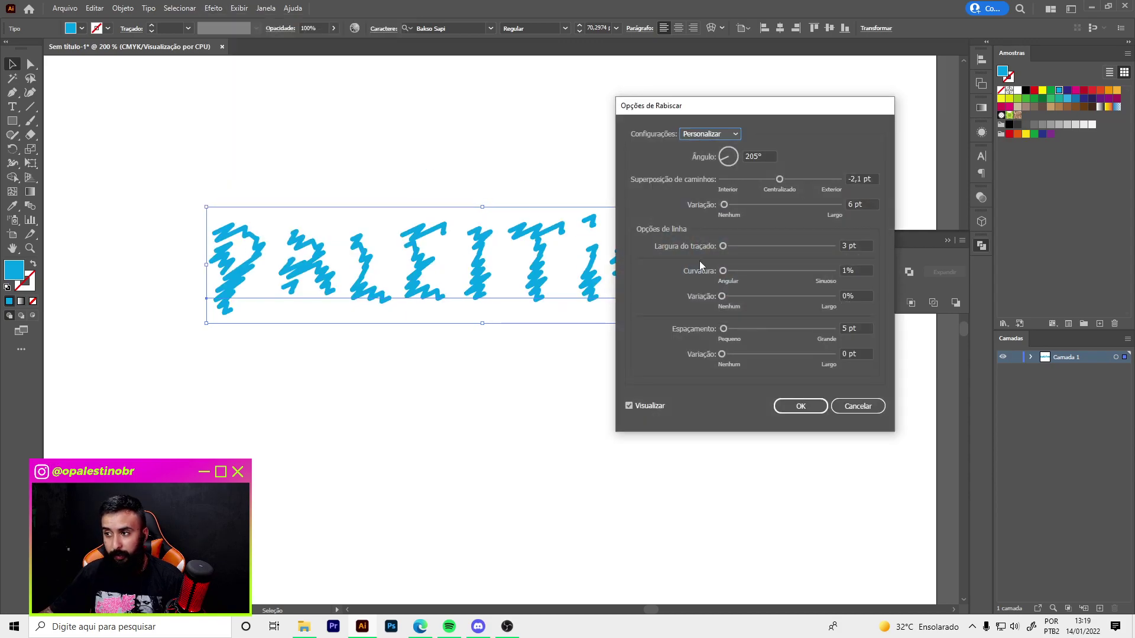
drag(779, 180, 781, 179)
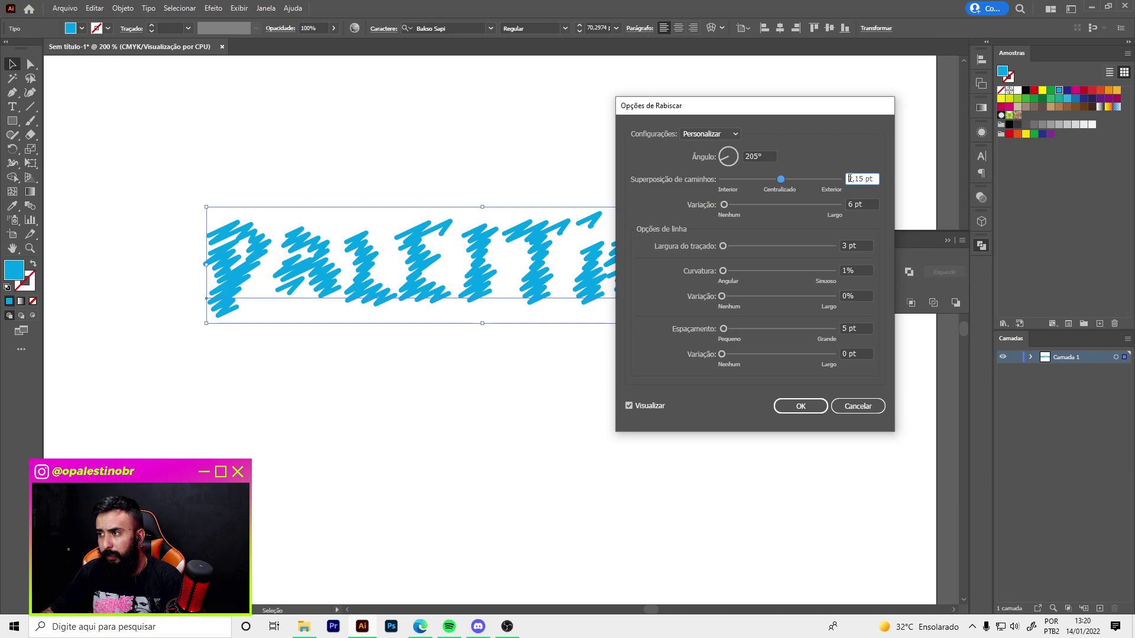
text(3)
key(Tab)
text(0)
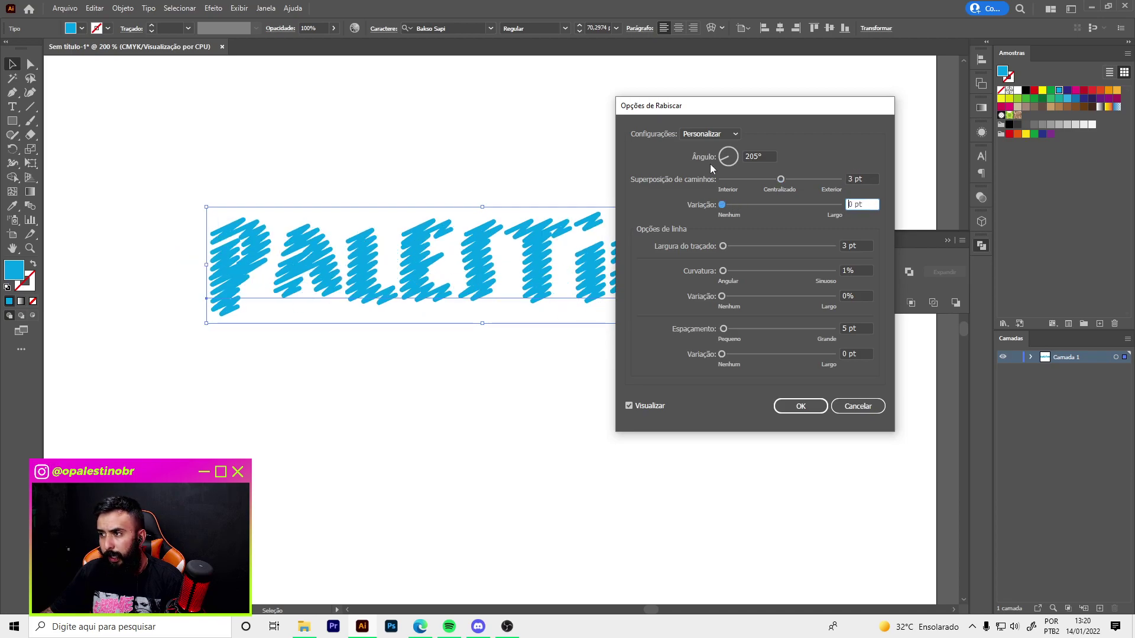
mouse_move(722, 162)
mouse_down()
mouse_move(732, 161)
mouse_move(720, 156)
mouse_up()
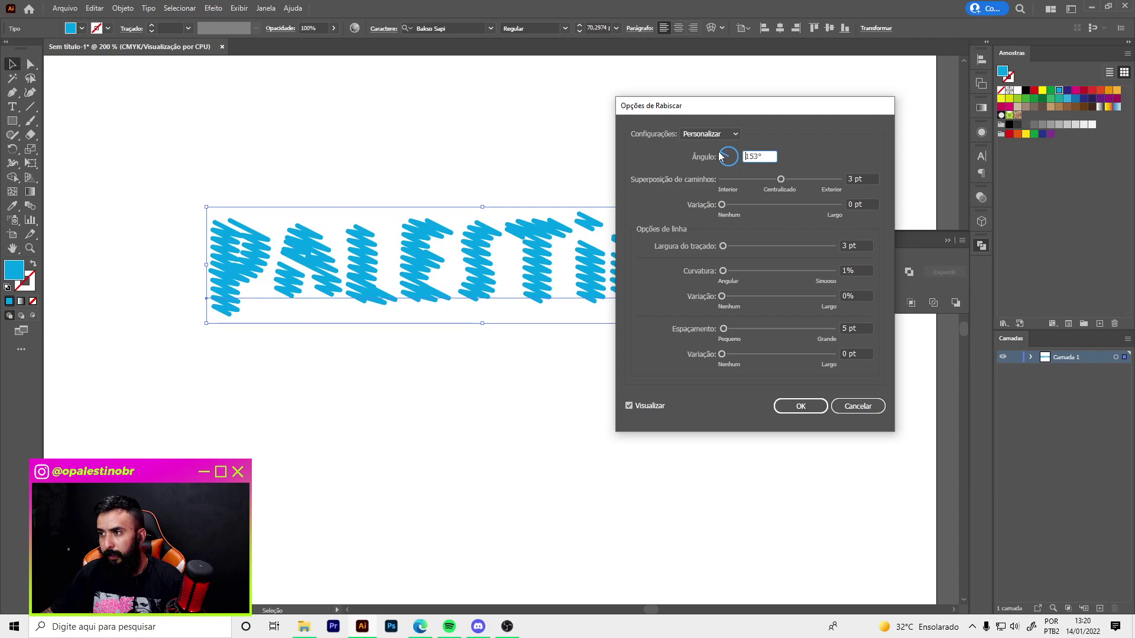
click(780, 179)
text(-2)
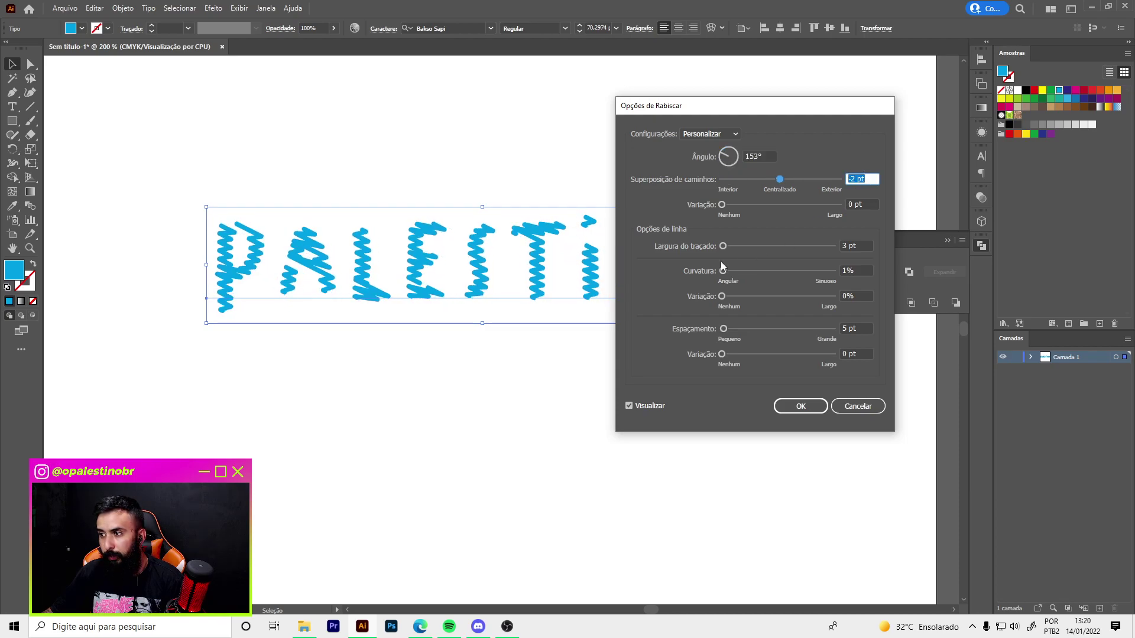
Set the scribble spacing to 3 pt and stroke width to 2 pt
click(853, 270)
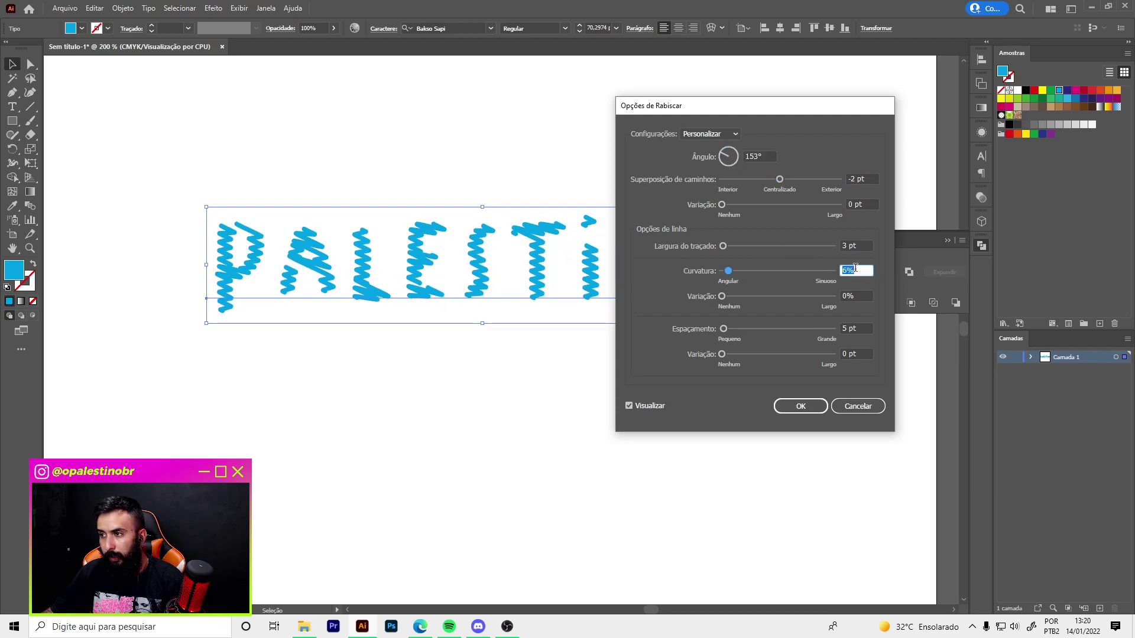
click(857, 245)
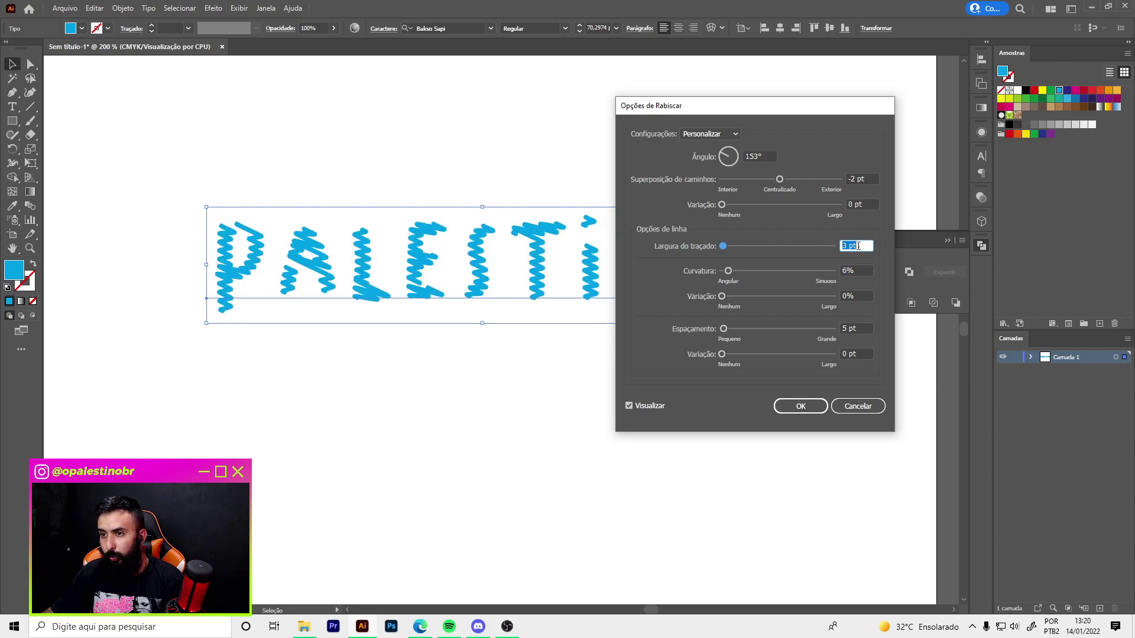
click(855, 295)
key(Up)
key(Up)
key(Up)
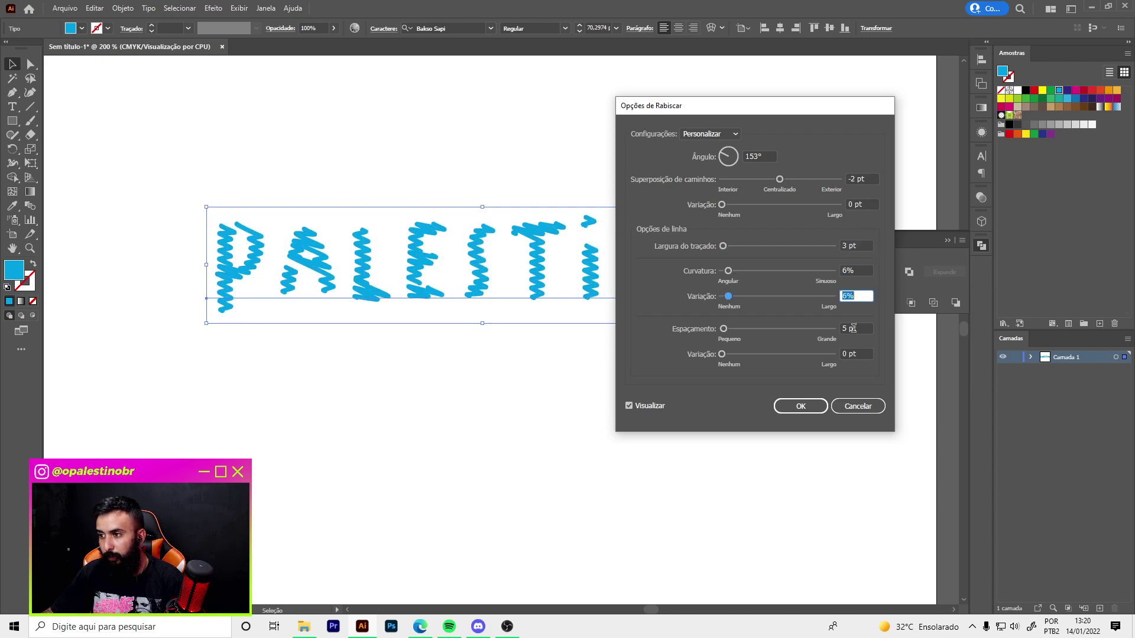
click(850, 329)
key(Down)
key(Down)
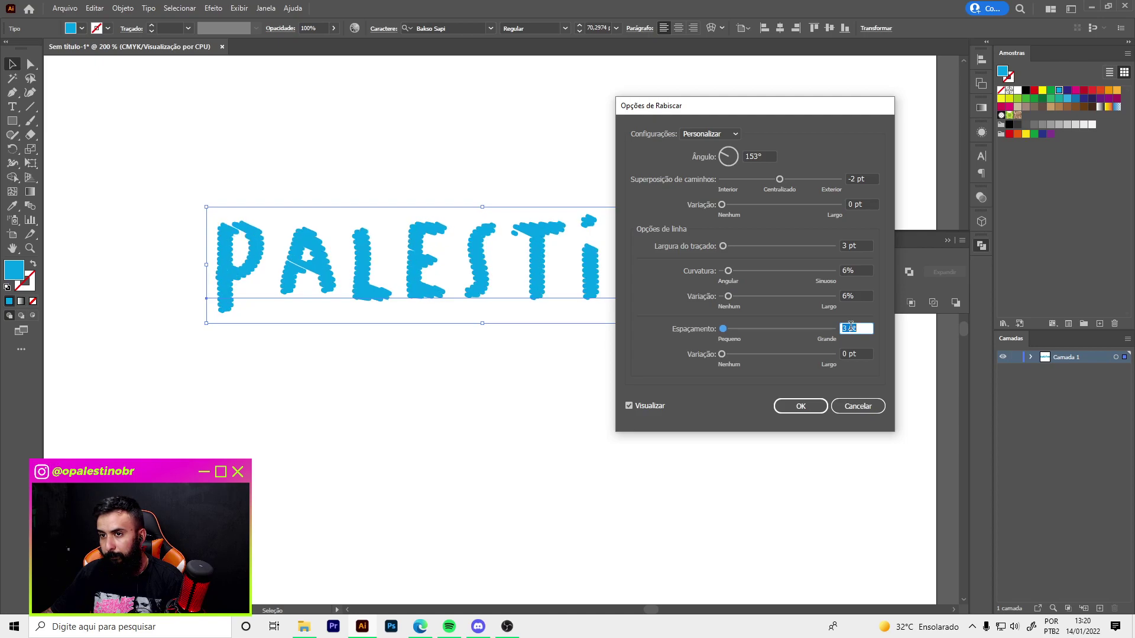
key(Up)
key(Up)
key(Up)
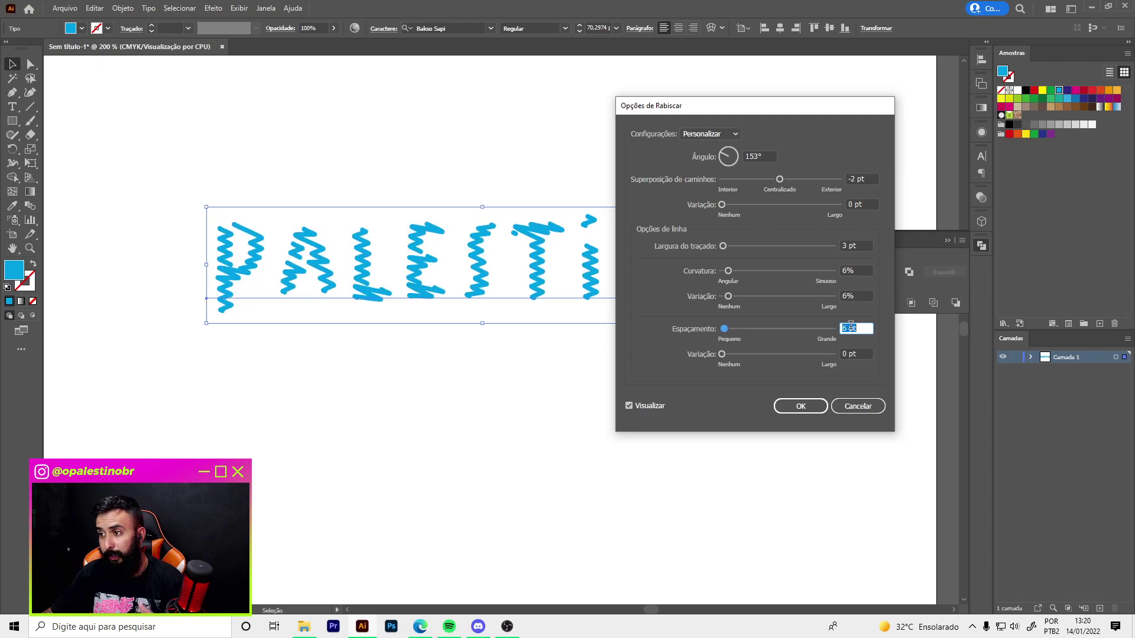
key(Up)
key(Down)
key(Down)
key(Down)
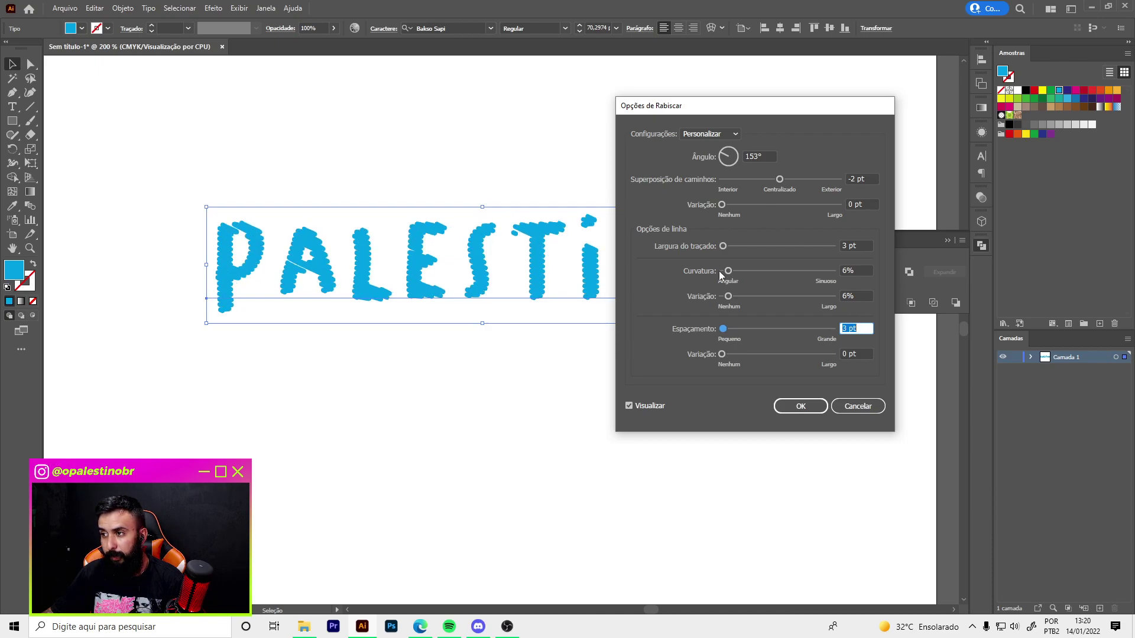
drag(725, 246, 724, 250)
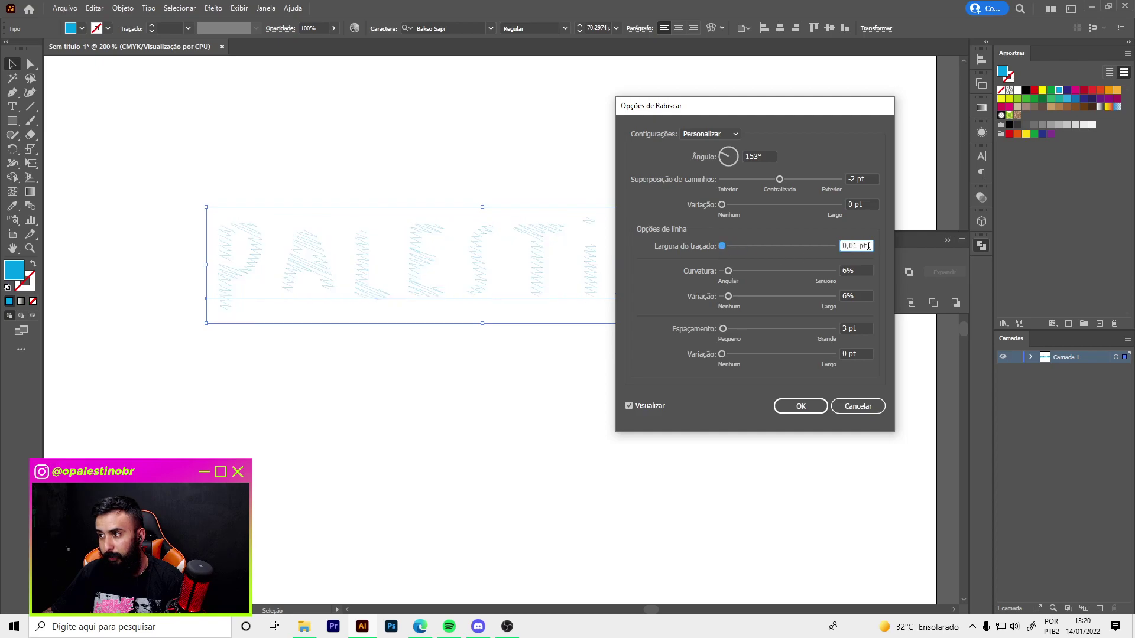
text(2)
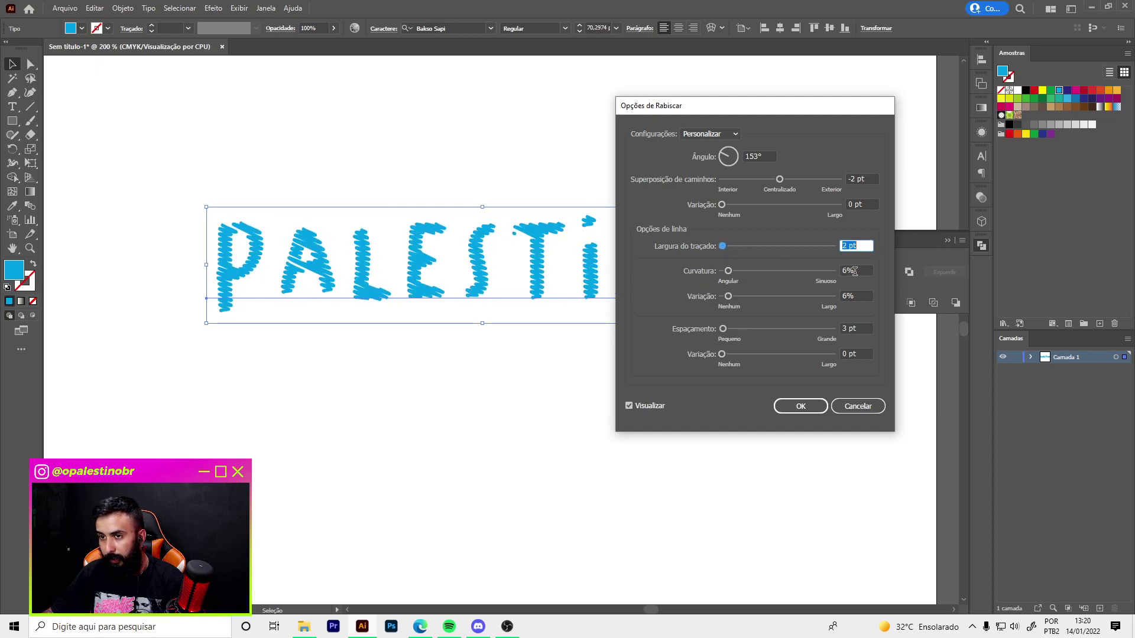
Set curviness to 15% and curviness variation to 63%, then apply the scribble
click(855, 270)
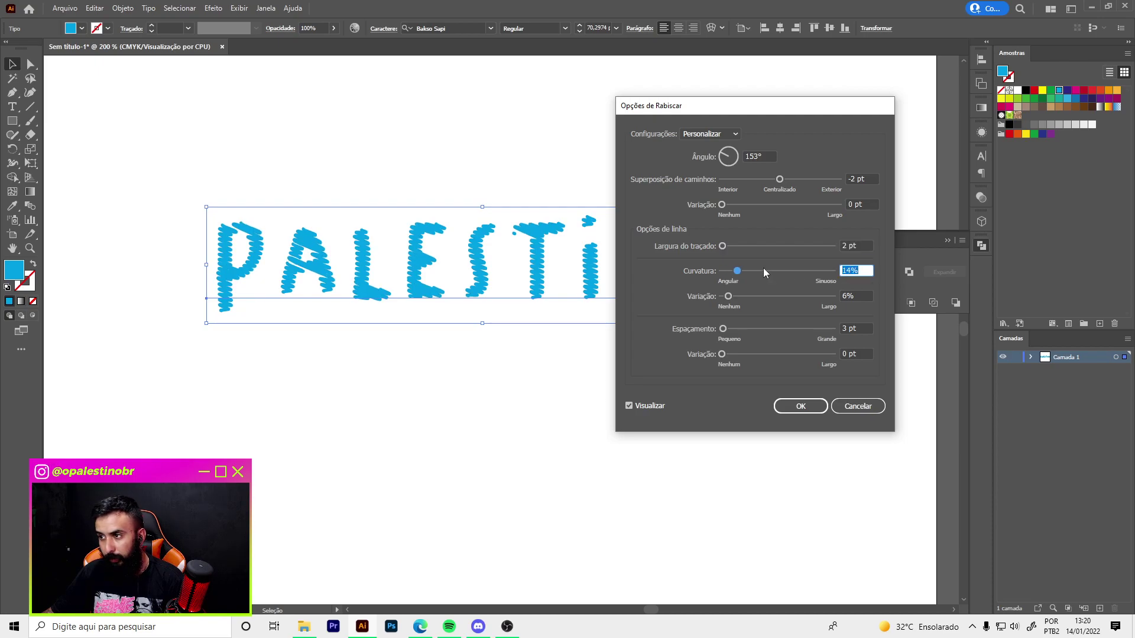
mouse_move(737, 271)
mouse_down()
mouse_move(767, 271)
mouse_move(744, 275)
mouse_up()
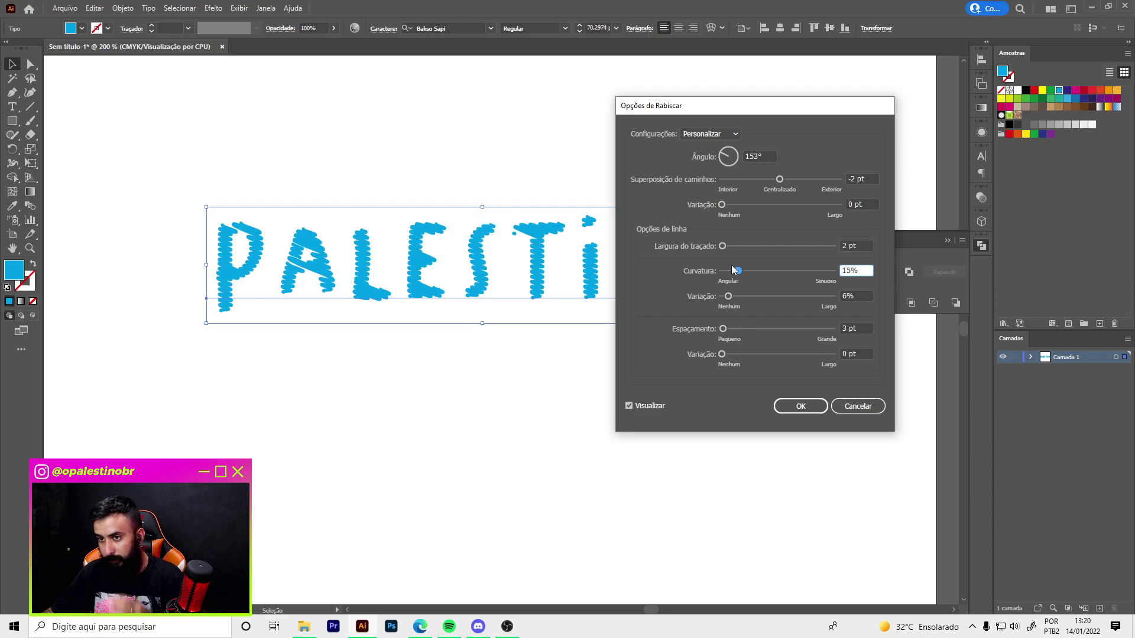
mouse_move(728, 298)
mouse_down()
mouse_move(822, 303)
mouse_move(778, 302)
mouse_move(791, 302)
mouse_up()
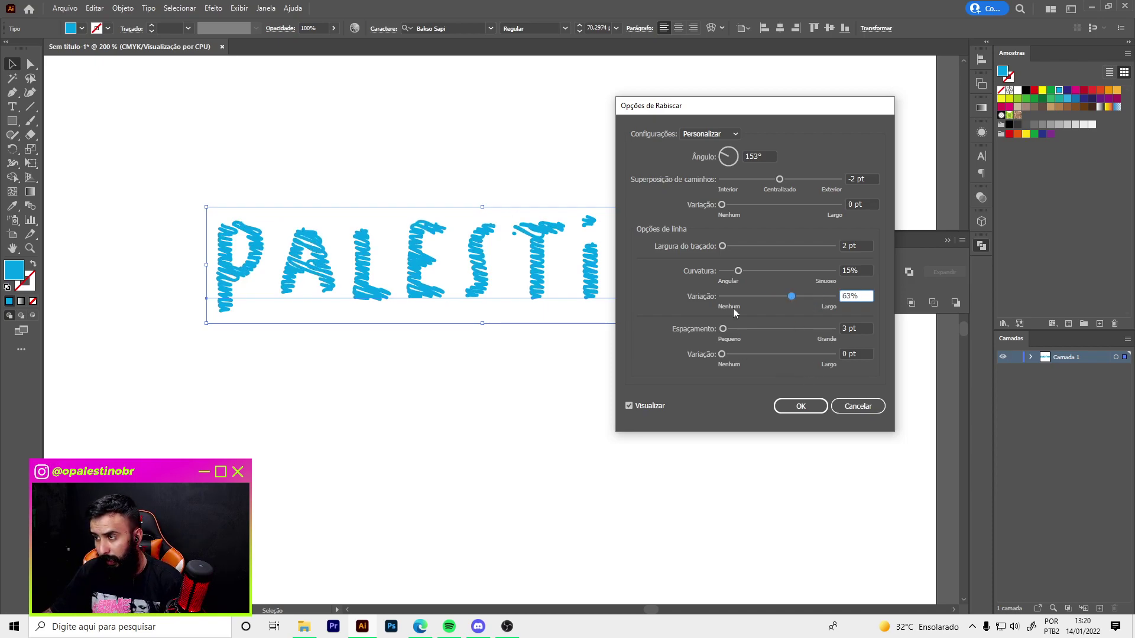
click(786, 410)
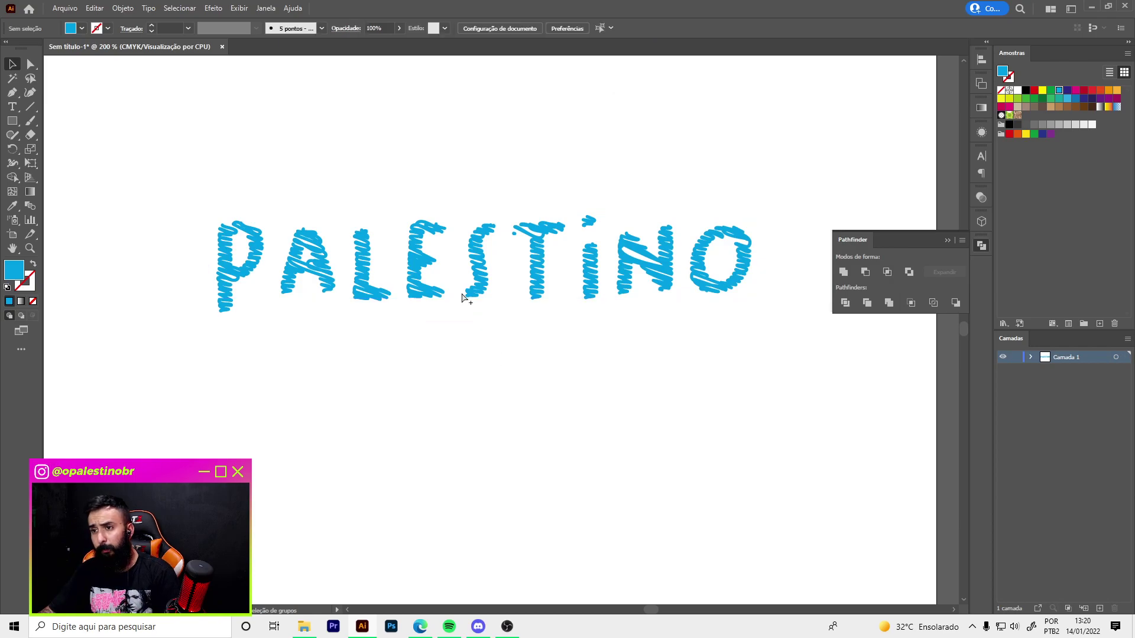
Lower PALESTINO's Character tracking to -132 and drag the word up toward the top
key(ctrl+0)
drag(521, 295, 539, 265)
key(ctrl+plus)
key(ctrl+plus)
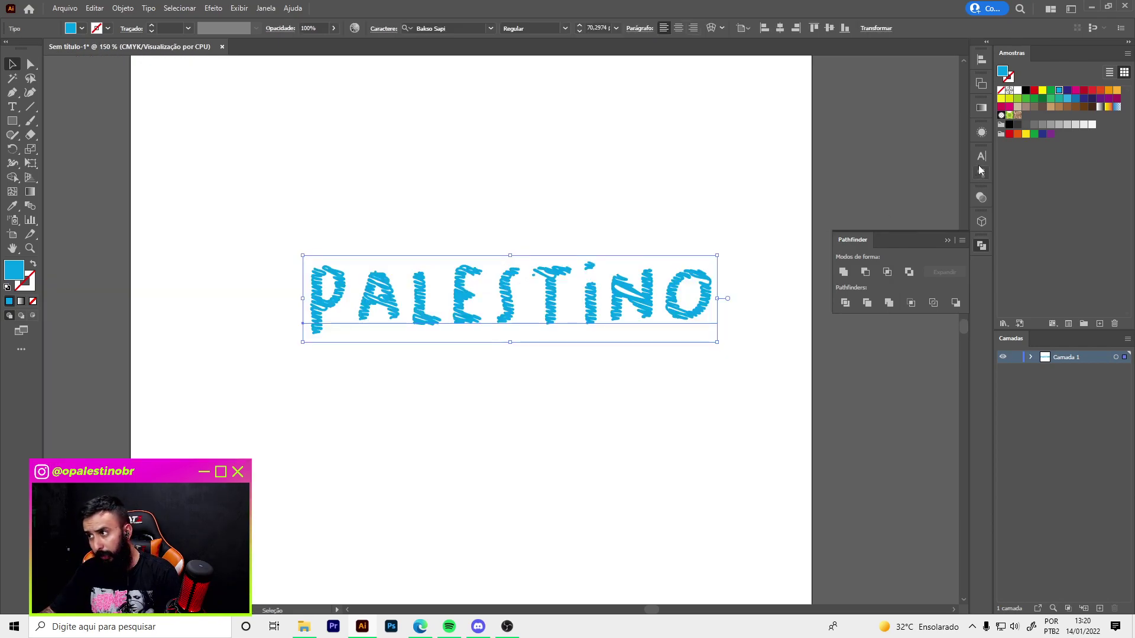
click(980, 156)
key(Down)
key(Down)
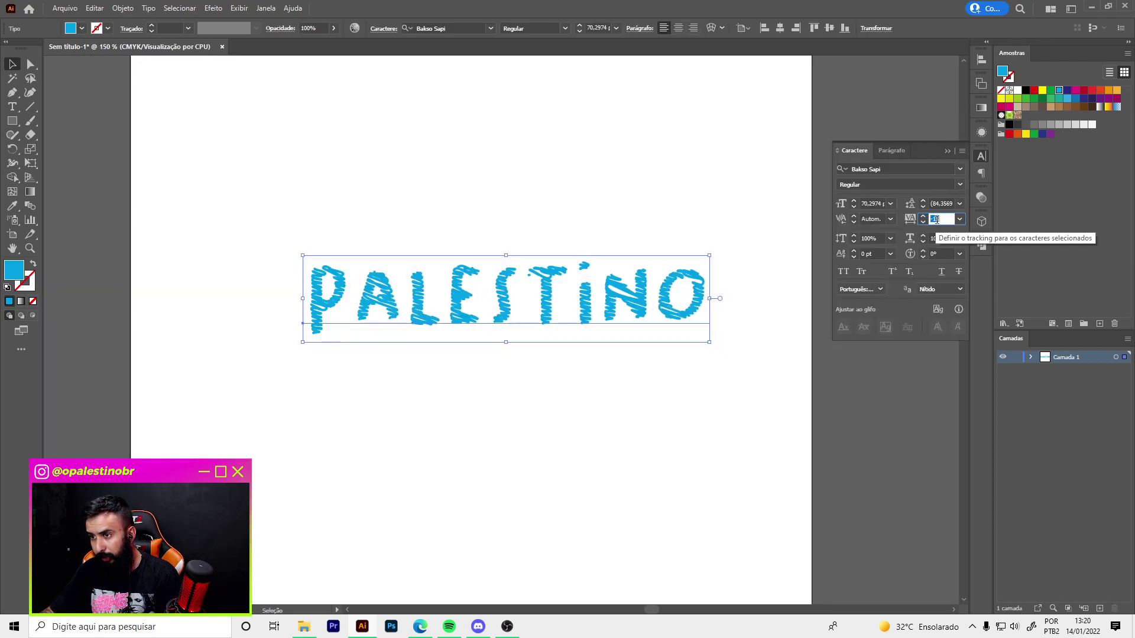
key(Down)
key(Down)
key(Down)
key(Down)
key(Down)
key(Down)
key(Down)
key(Down)
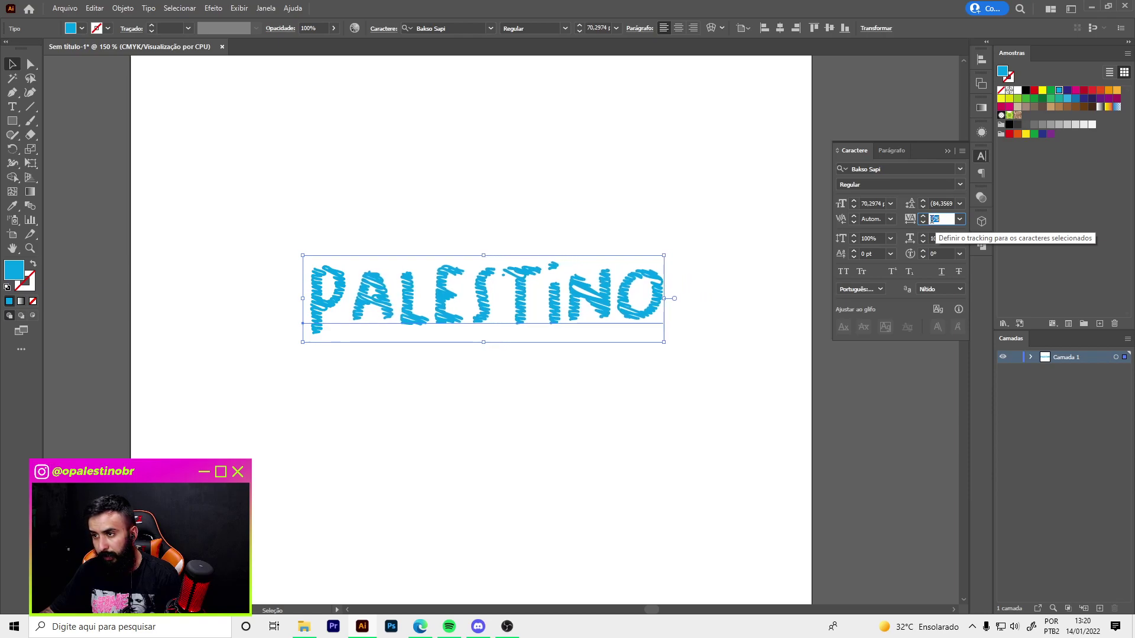
key(Down)
key(Down)
key(Down)
key(Down)
key(Down)
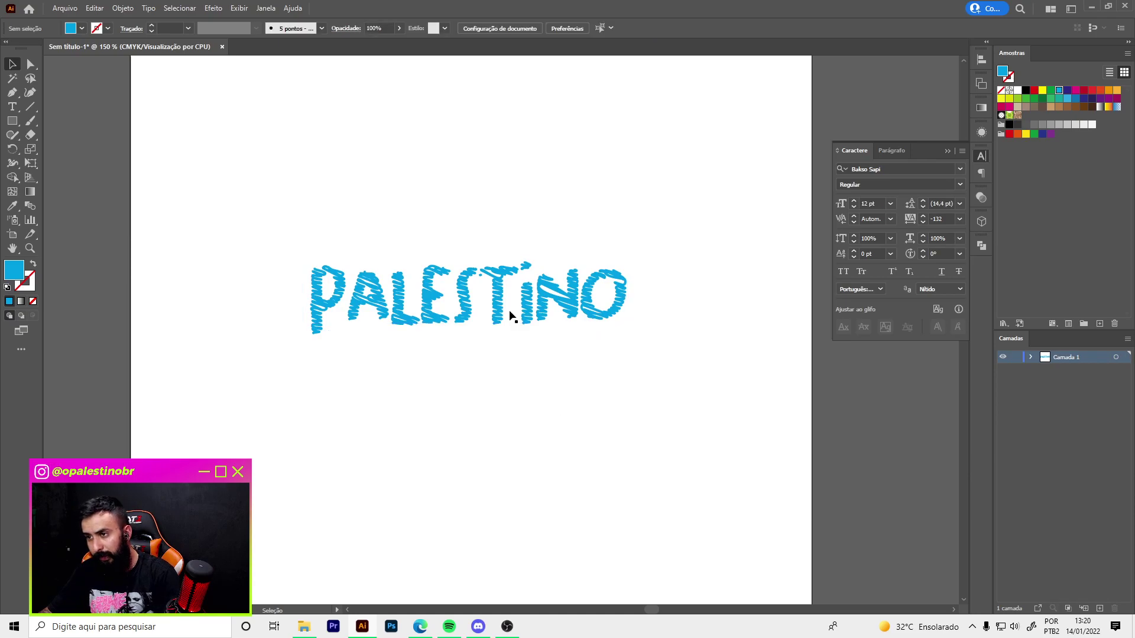
drag(514, 312, 508, 251)
Paint a round black face outline below PALESTINO with the Blob Brush
click(453, 370)
key(l)
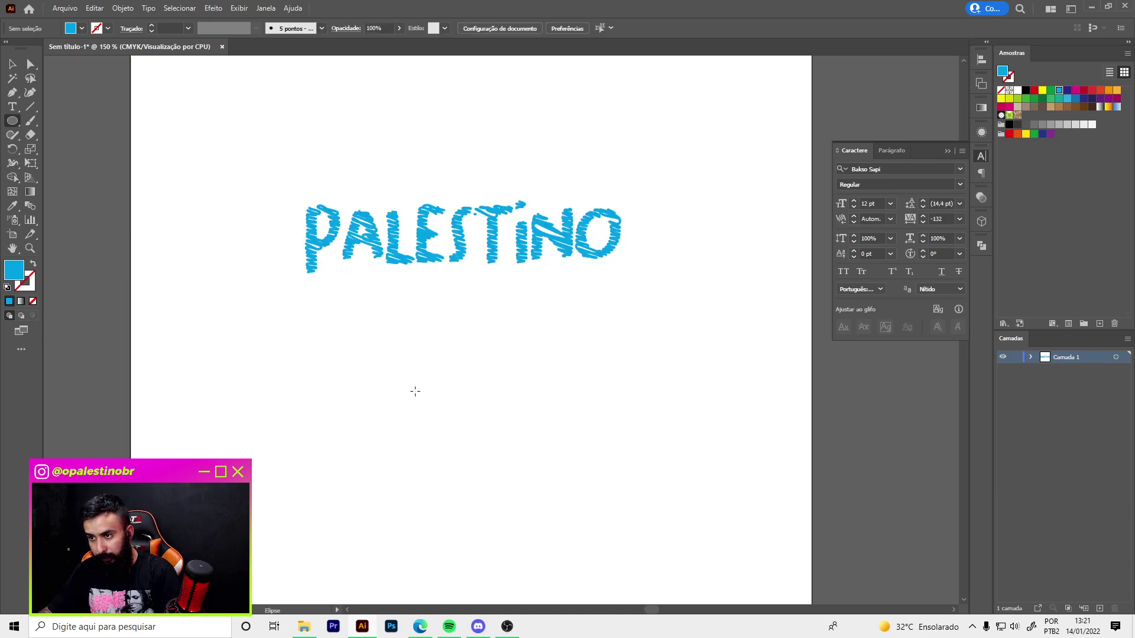
key(shift+b)
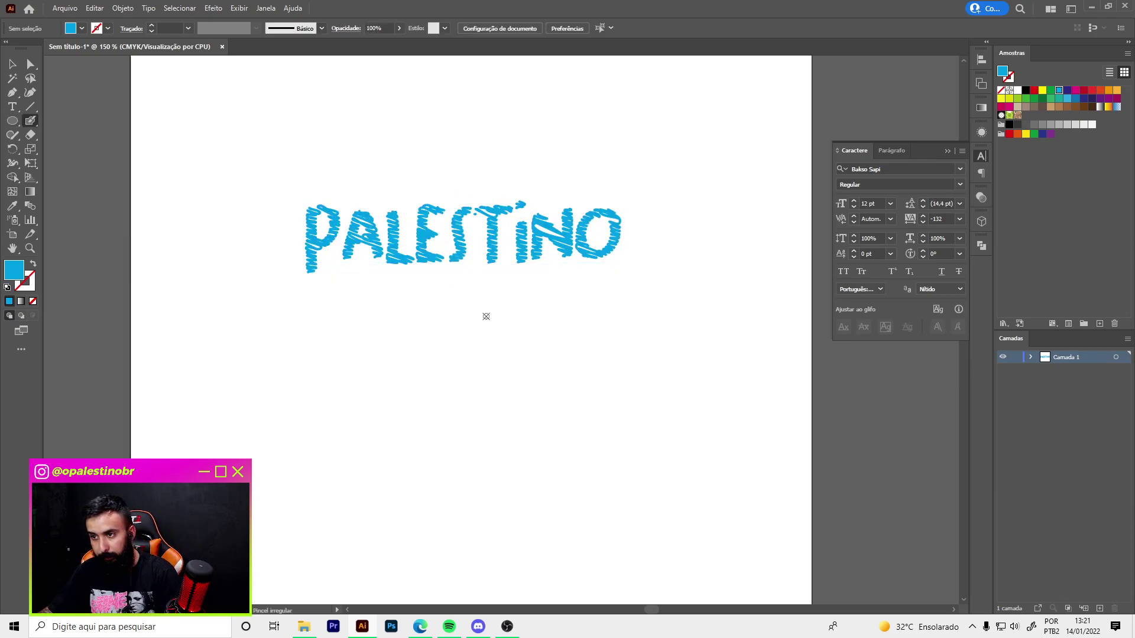
click(1008, 124)
drag(520, 325, 551, 383)
key(ctrl+z)
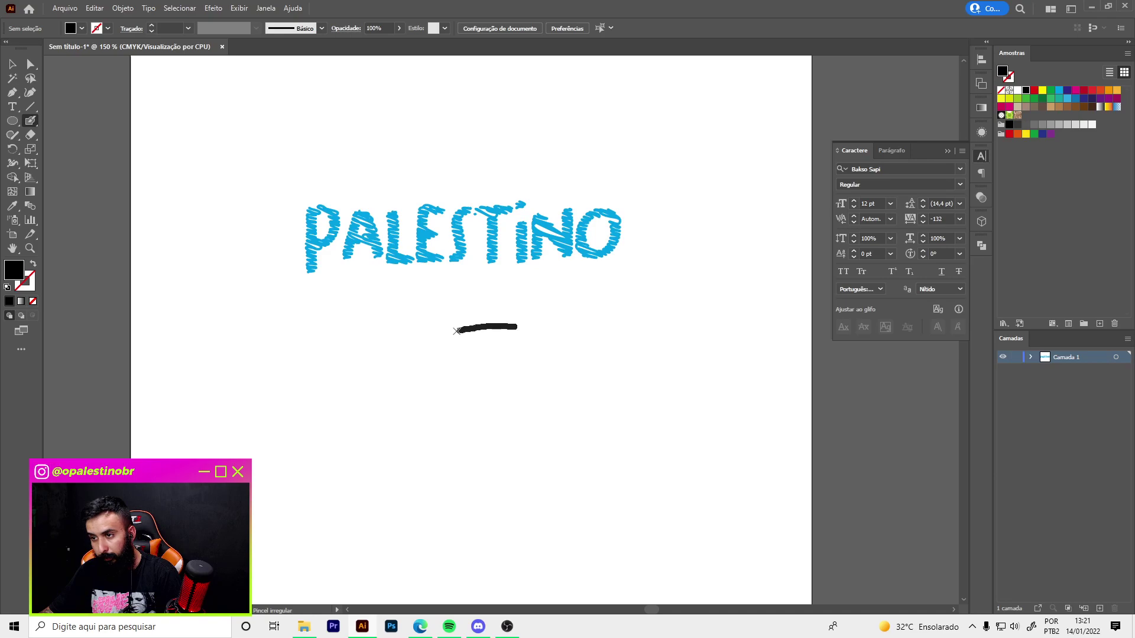
drag(520, 330, 514, 325)
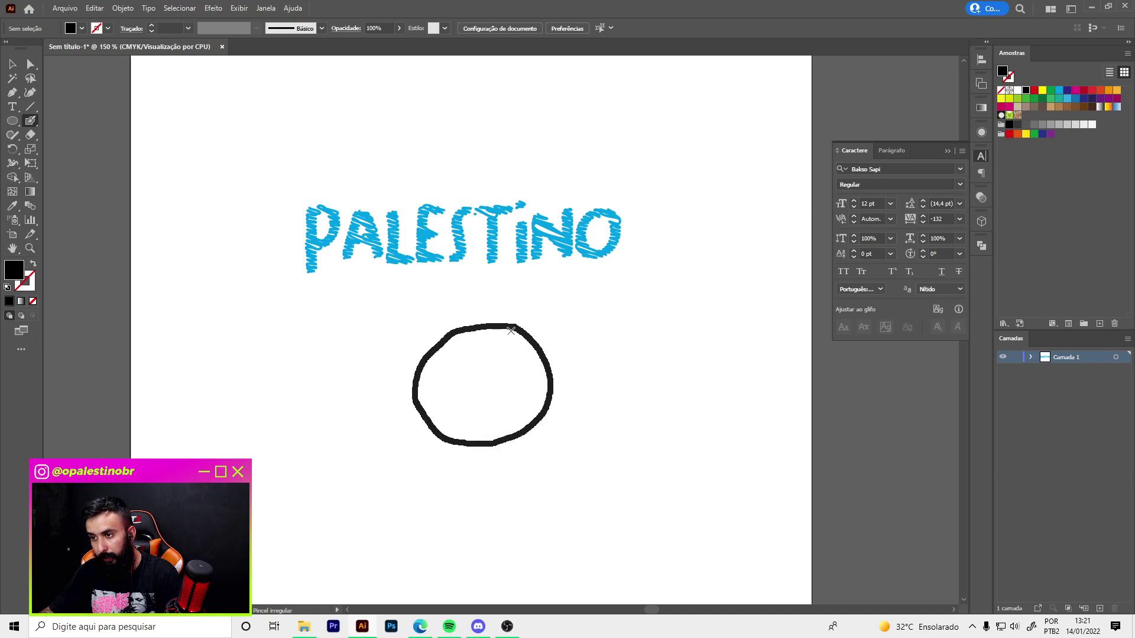
scroll(466, 372, up, 3)
Paint three X eyes and a wavy mouth inside the face
drag(456, 347, 423, 392)
drag(424, 350, 470, 383)
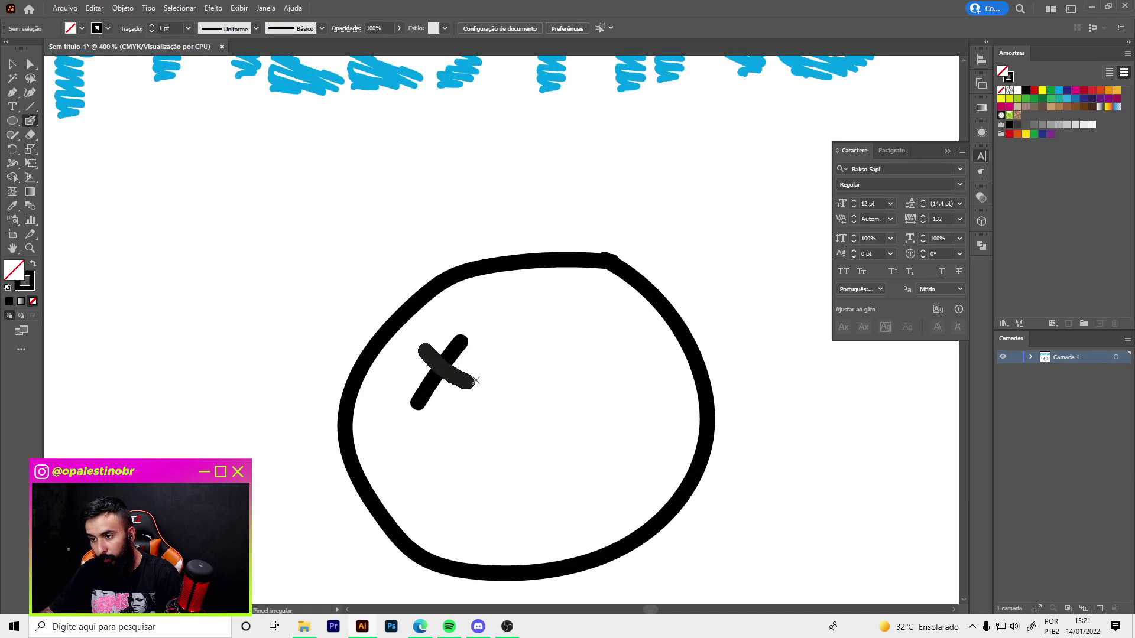
mouse_move(514, 329)
mouse_down()
mouse_move(491, 373)
mouse_move(540, 363)
mouse_up()
drag(591, 315, 557, 367)
drag(547, 309, 606, 371)
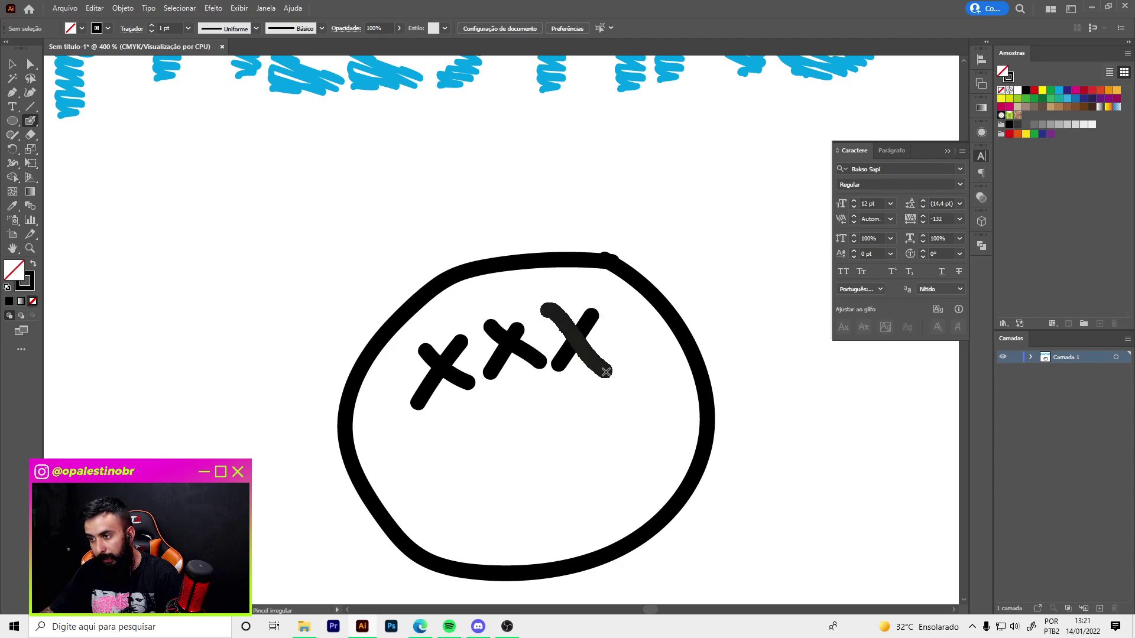
mouse_move(369, 449)
mouse_down()
mouse_move(496, 529)
mouse_move(579, 514)
mouse_move(653, 469)
mouse_move(653, 400)
mouse_up()
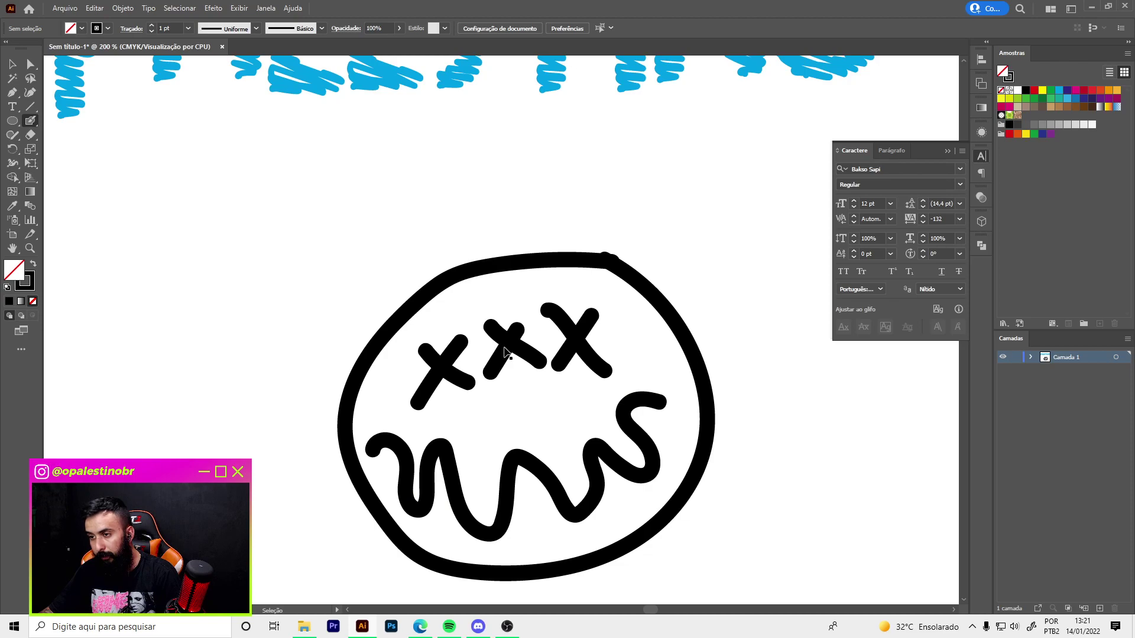
key(ctrl+minus)
key(ctrl+minus)
Select all the face strokes and merge them with Pathfinder Unite
key(v)
click(502, 348)
mouse_move(433, 303)
mouse_down()
mouse_move(638, 478)
mouse_move(650, 381)
mouse_up()
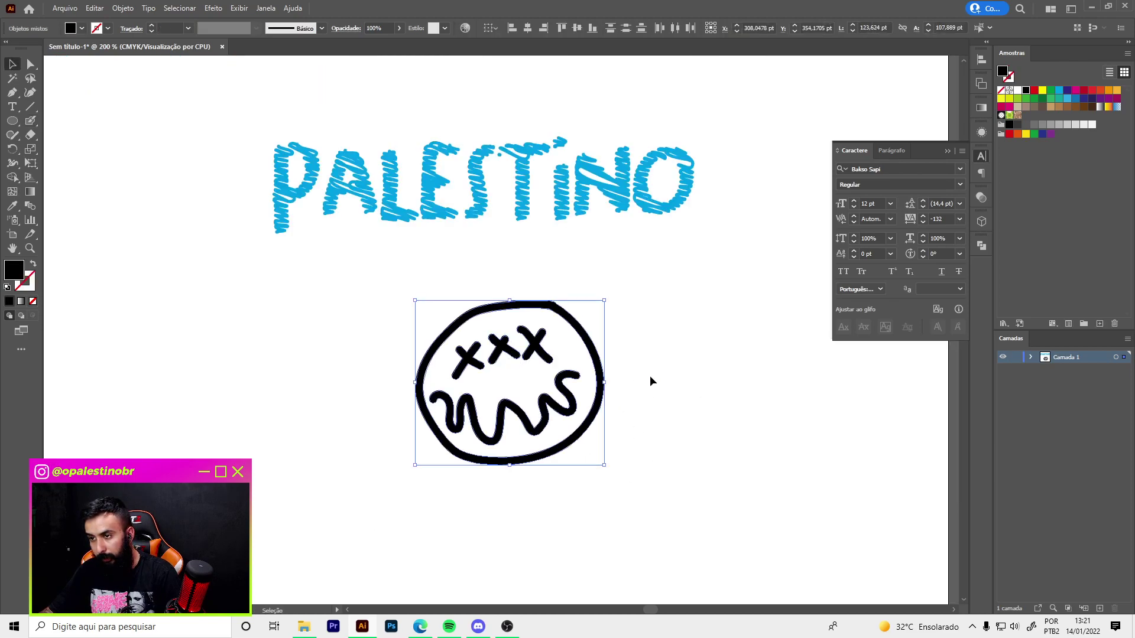
click(980, 246)
click(844, 272)
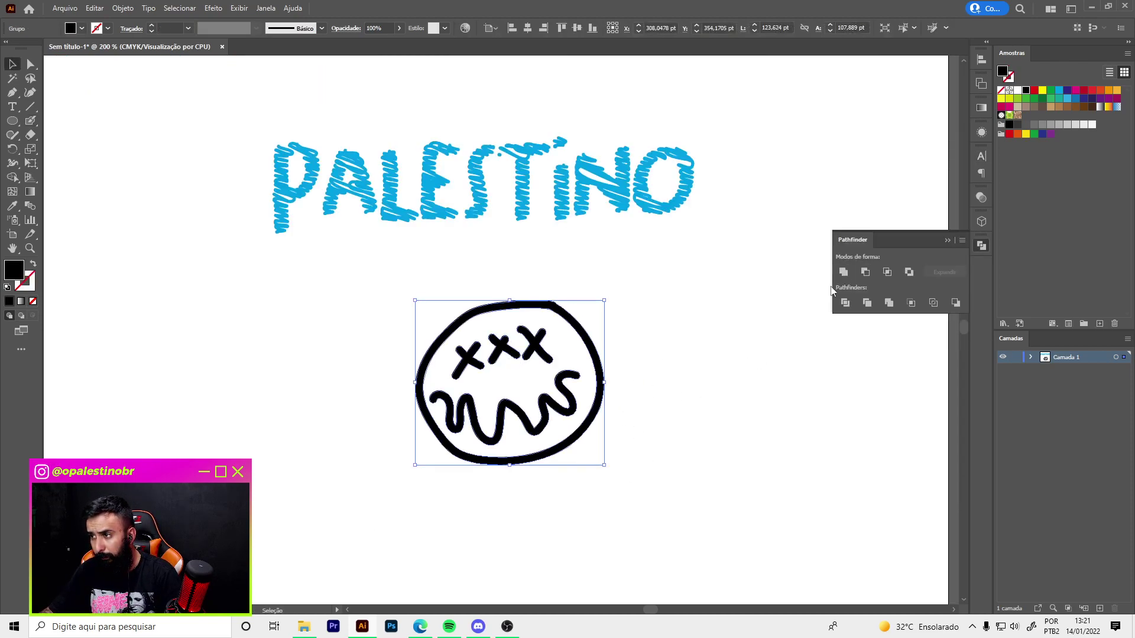
click(697, 339)
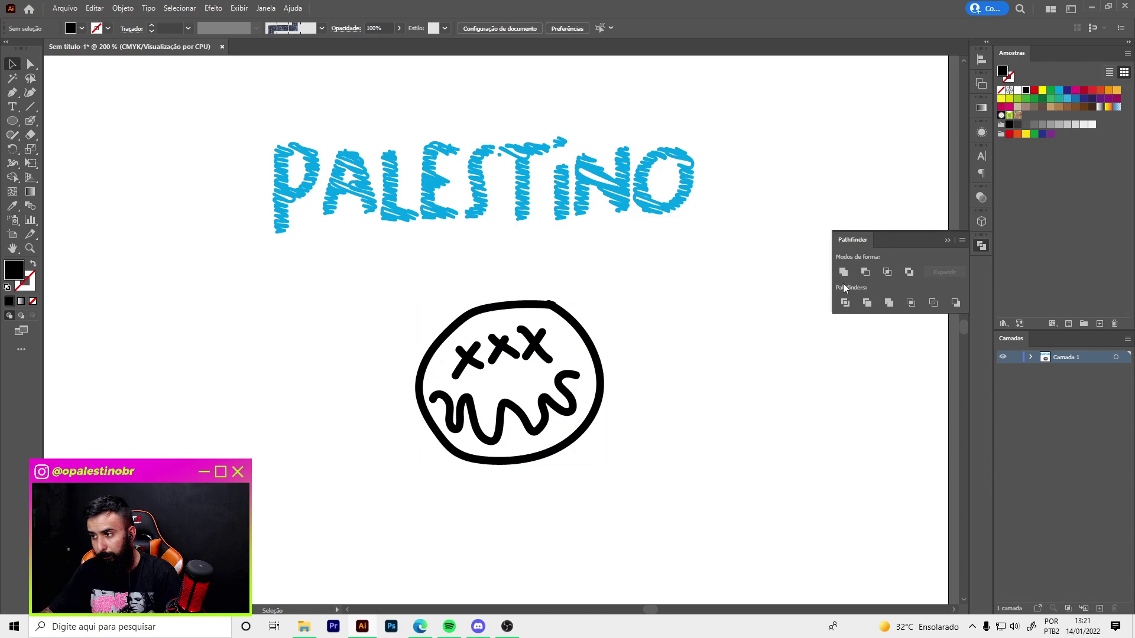
click(506, 352)
key(ctrl+plus)
click(379, 285)
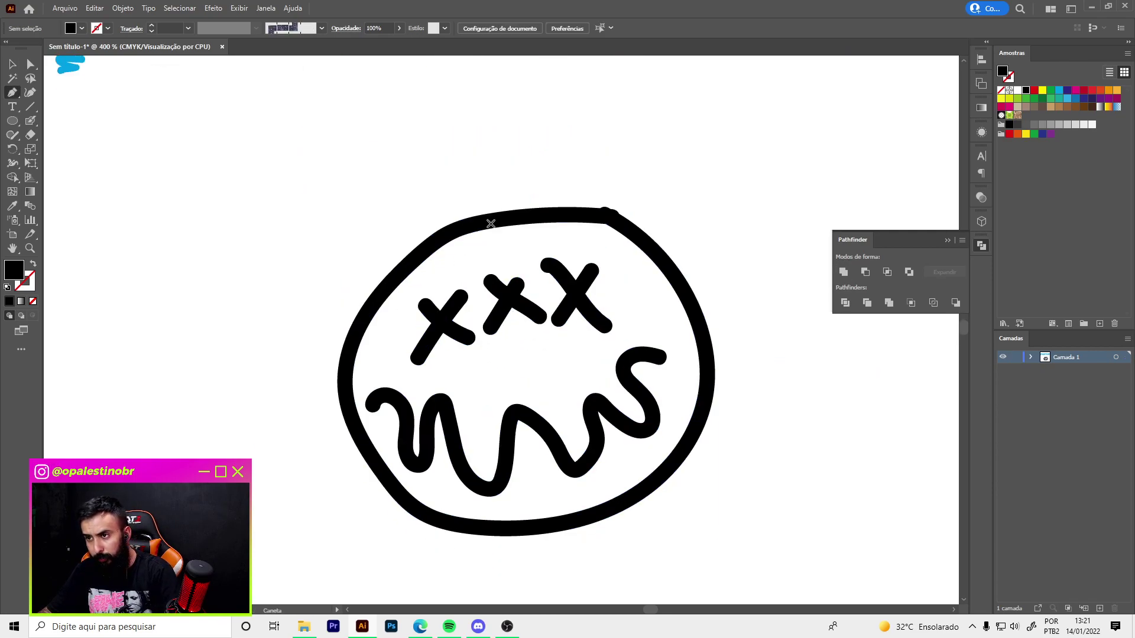
Trace a closed yellow Pen shape around the face's outline
click(1026, 134)
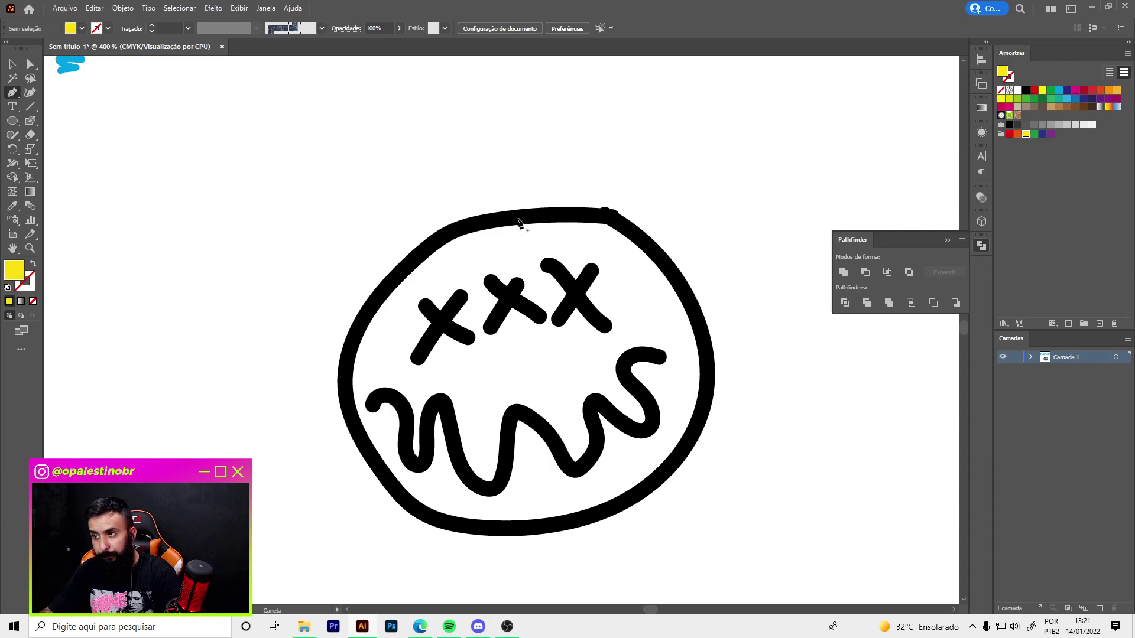
click(512, 219)
drag(396, 268, 344, 379)
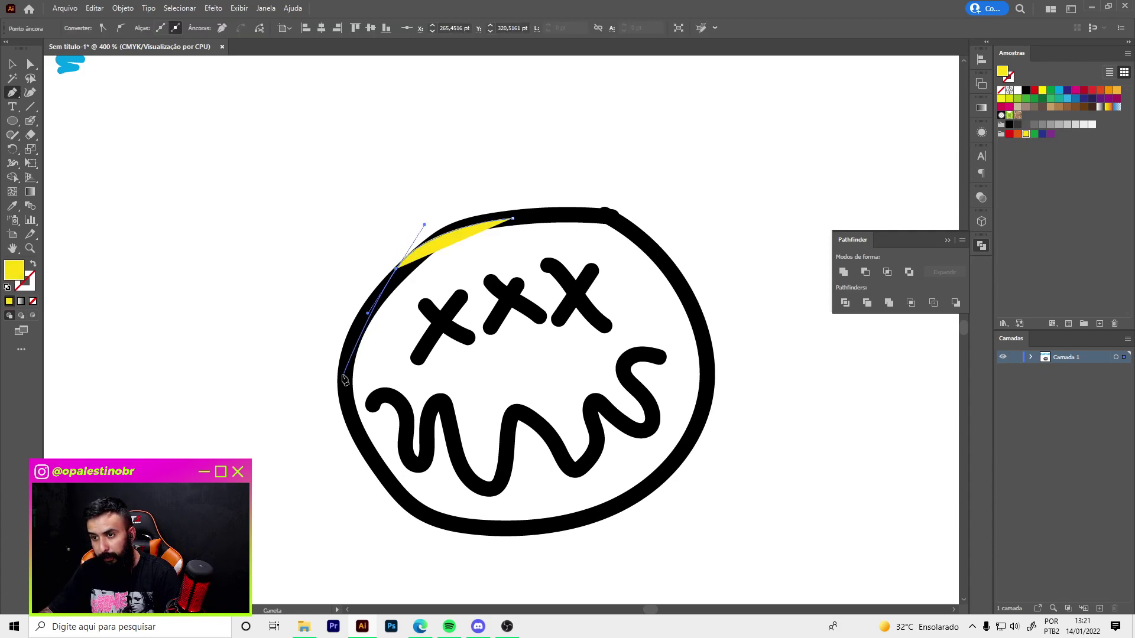
click(341, 379)
click(373, 462)
click(456, 525)
drag(512, 532, 539, 526)
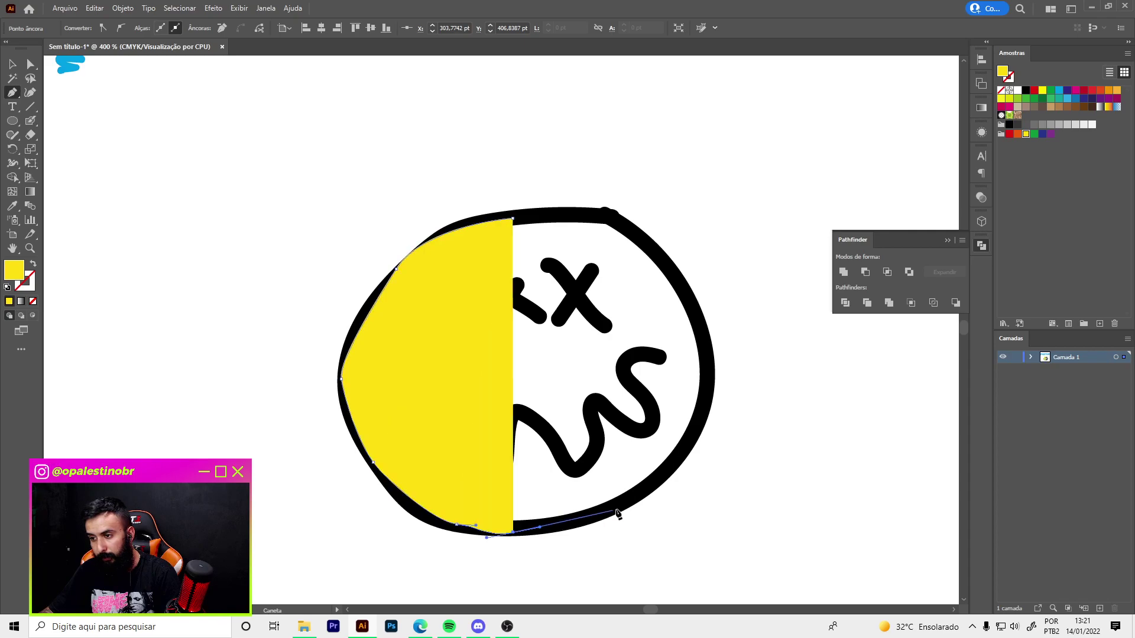
click(634, 496)
click(664, 468)
drag(696, 408, 699, 387)
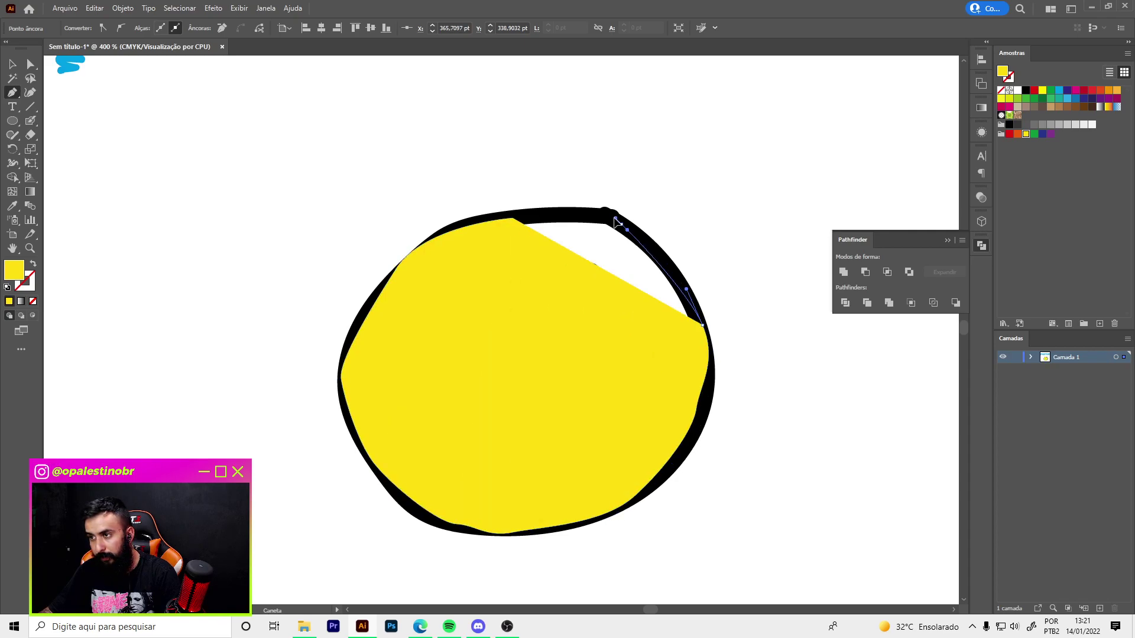
click(621, 224)
click(512, 221)
Send the yellow shape behind the black drawing and nudge it into place
key(v)
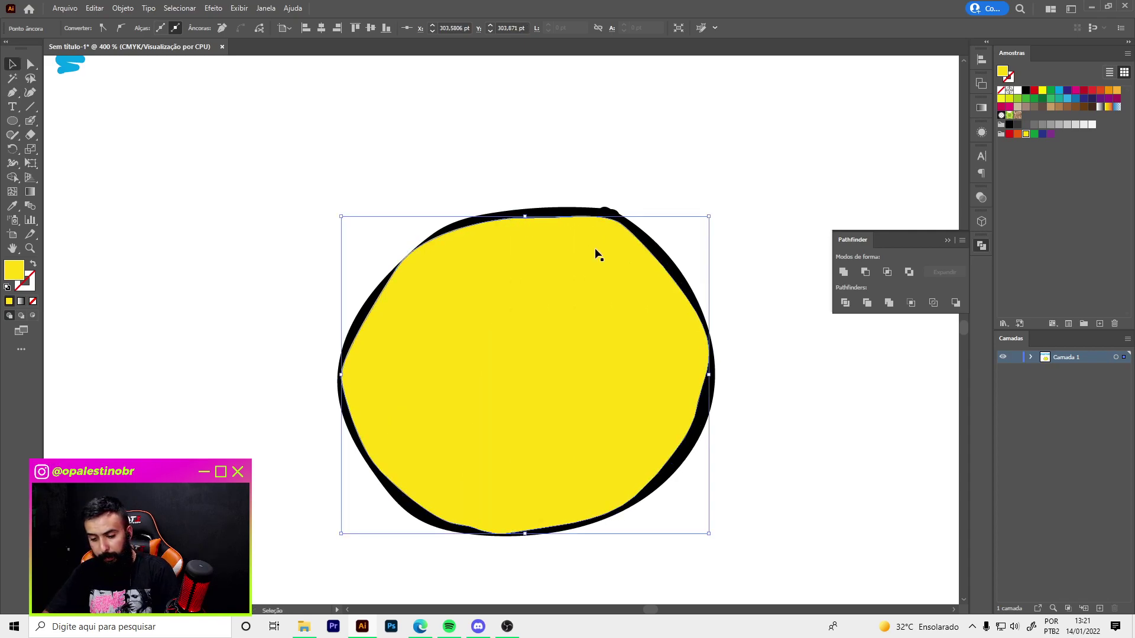
key(ctrl+shift+bracketleft)
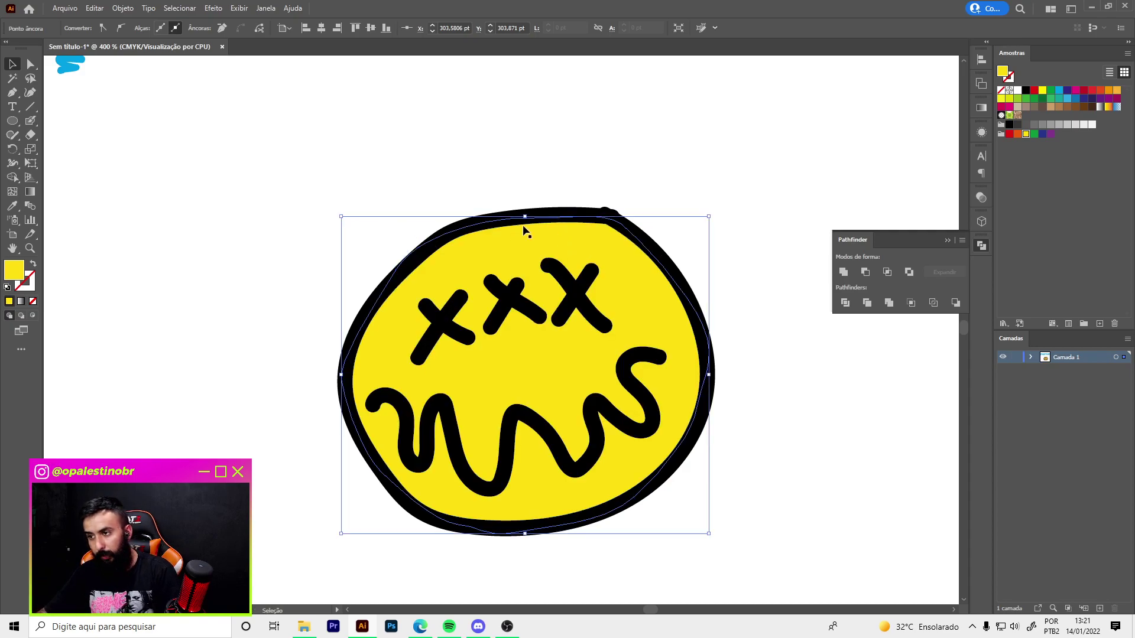
key(ctrl+shift+a)
scroll(375, 307, down, 5)
scroll(467, 310, up, 1)
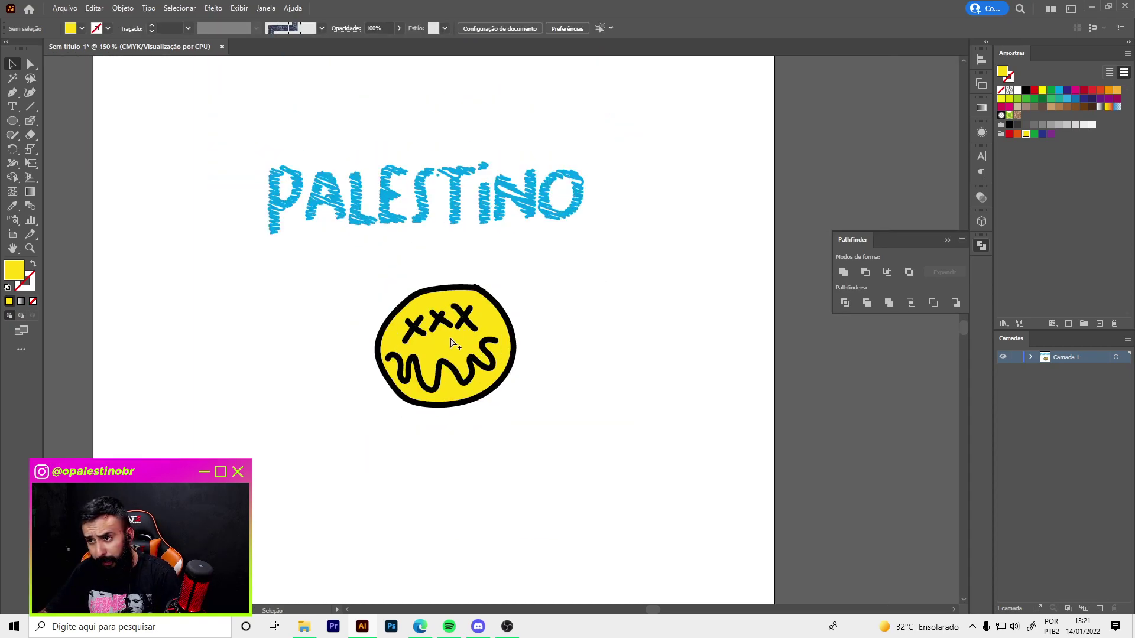
scroll(455, 325, up, 4)
click(451, 353)
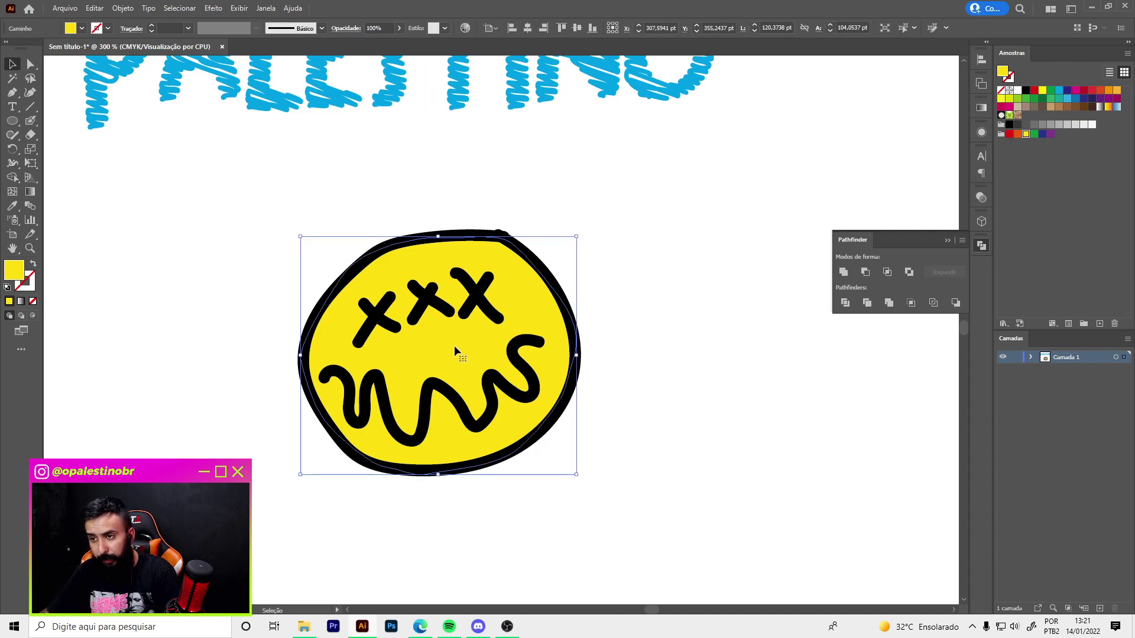
drag(441, 348, 505, 294)
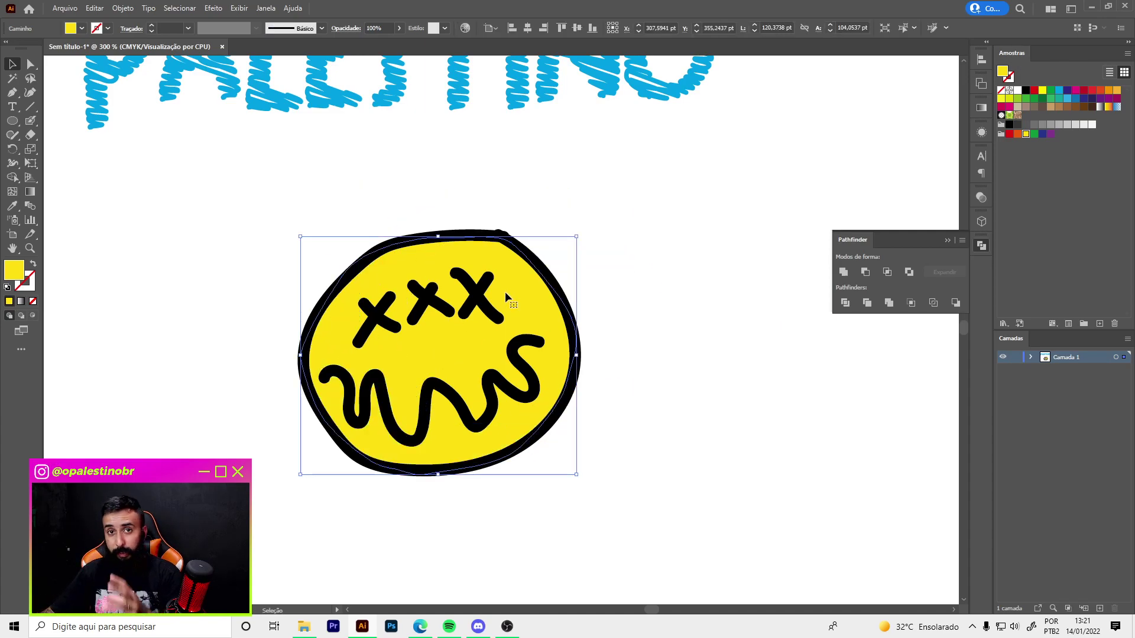
Apply Scribble to the yellow fill with 10% variation, 2 pt stroke width, 4 pt spacing
click(214, 7)
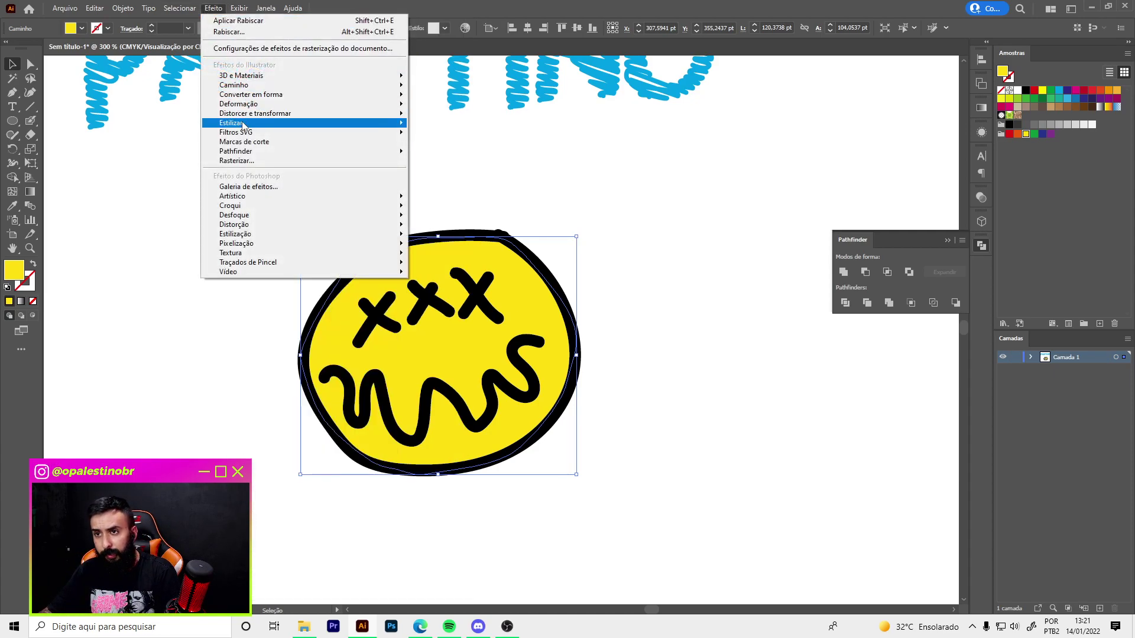
mouse_move(232, 122)
click(442, 176)
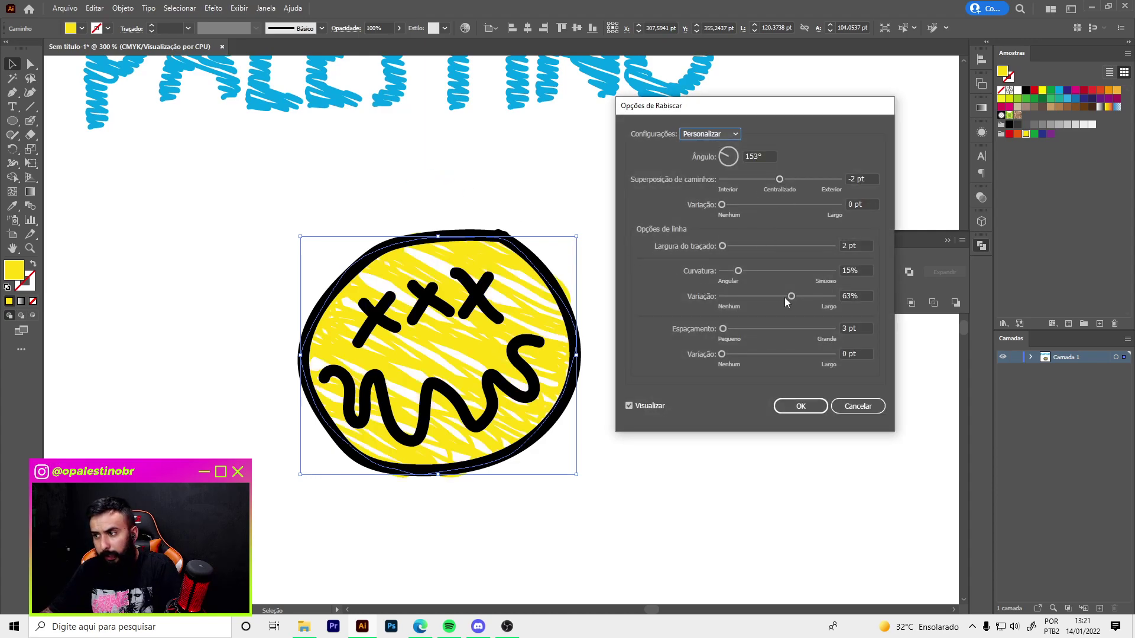
drag(786, 302, 723, 247)
double_click(856, 247)
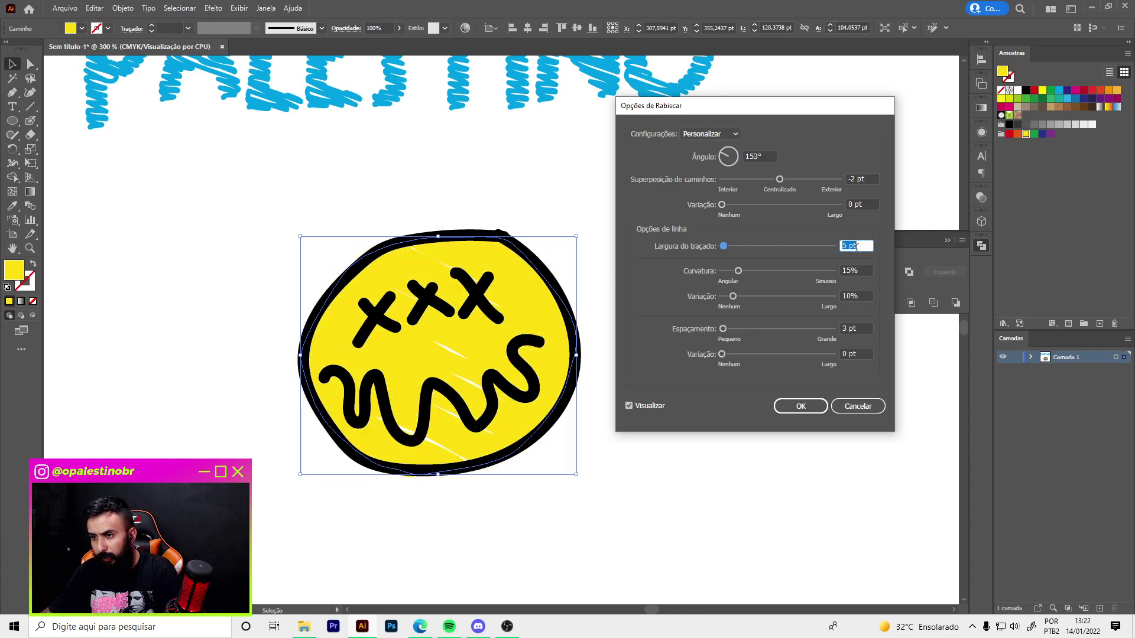
text(0,01)
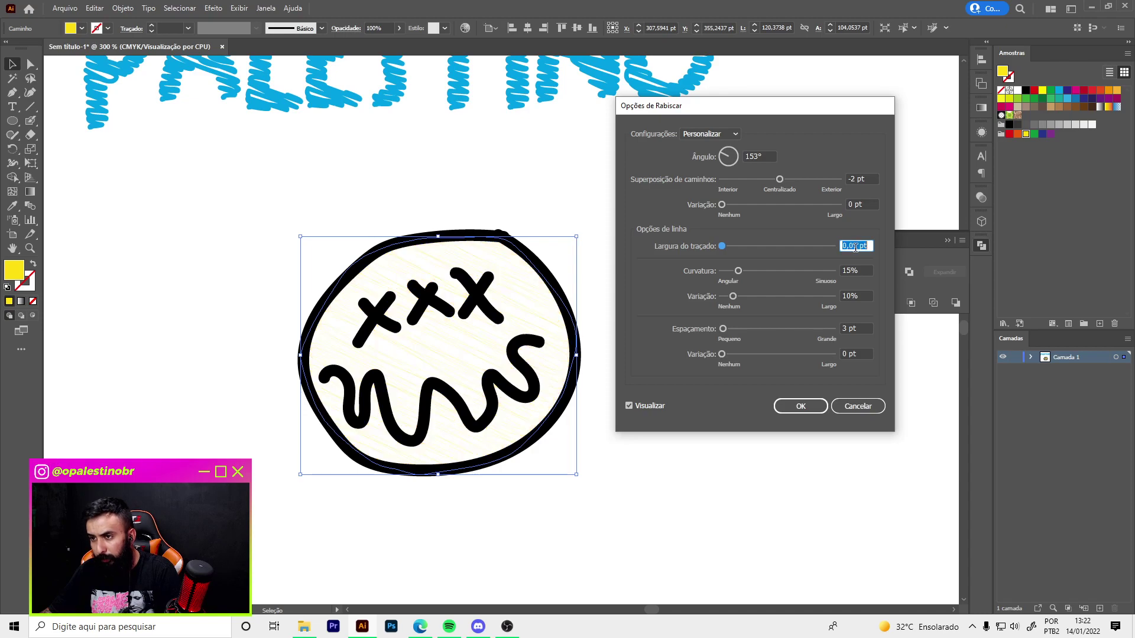
text(1)
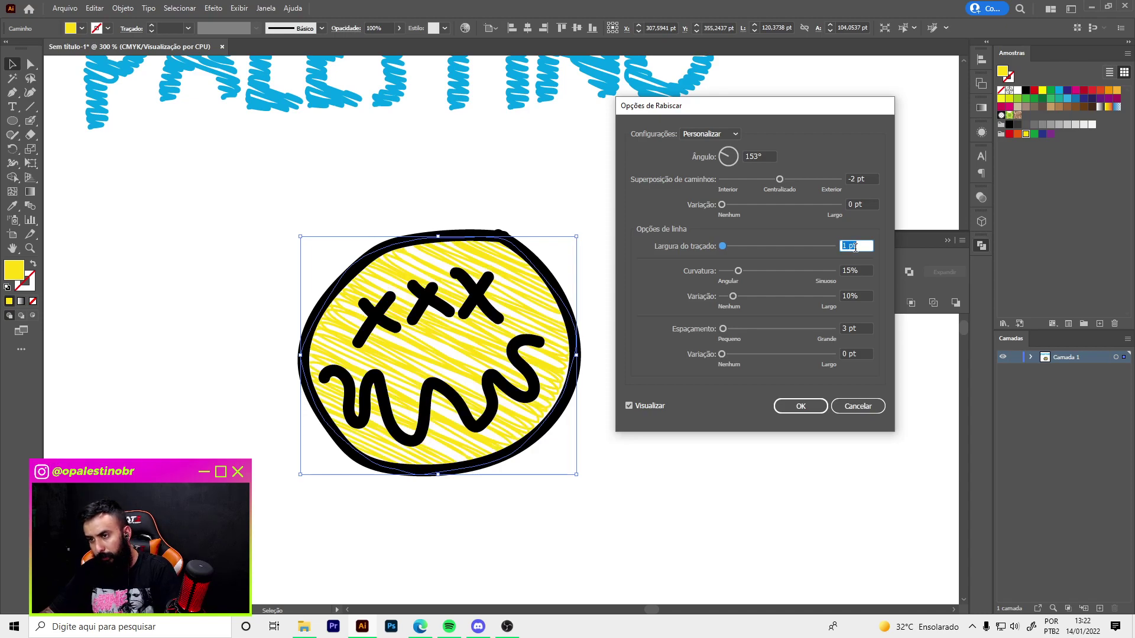
key(Up)
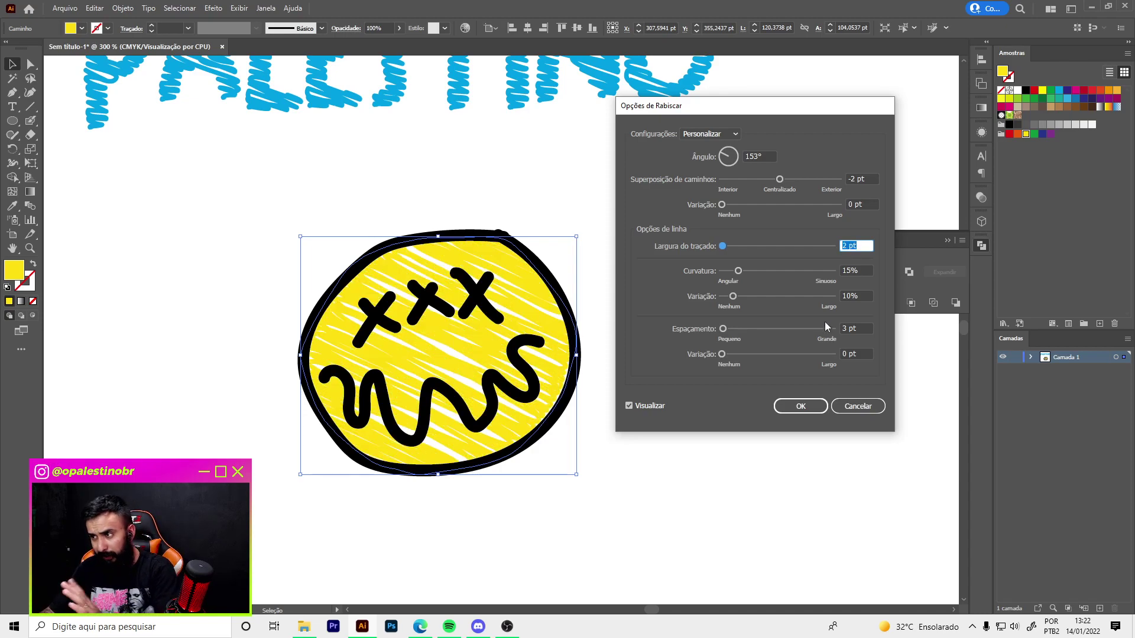
drag(723, 329, 726, 329)
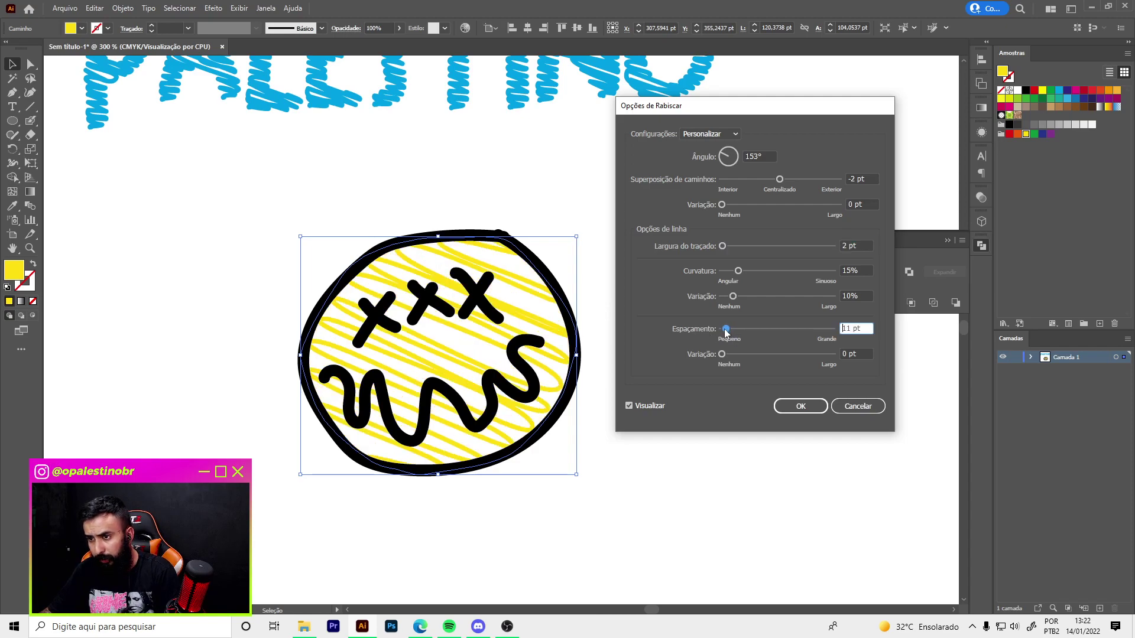
key(Down)
key(Down)
key(Down)
key(Down)
key(Down)
key(Down)
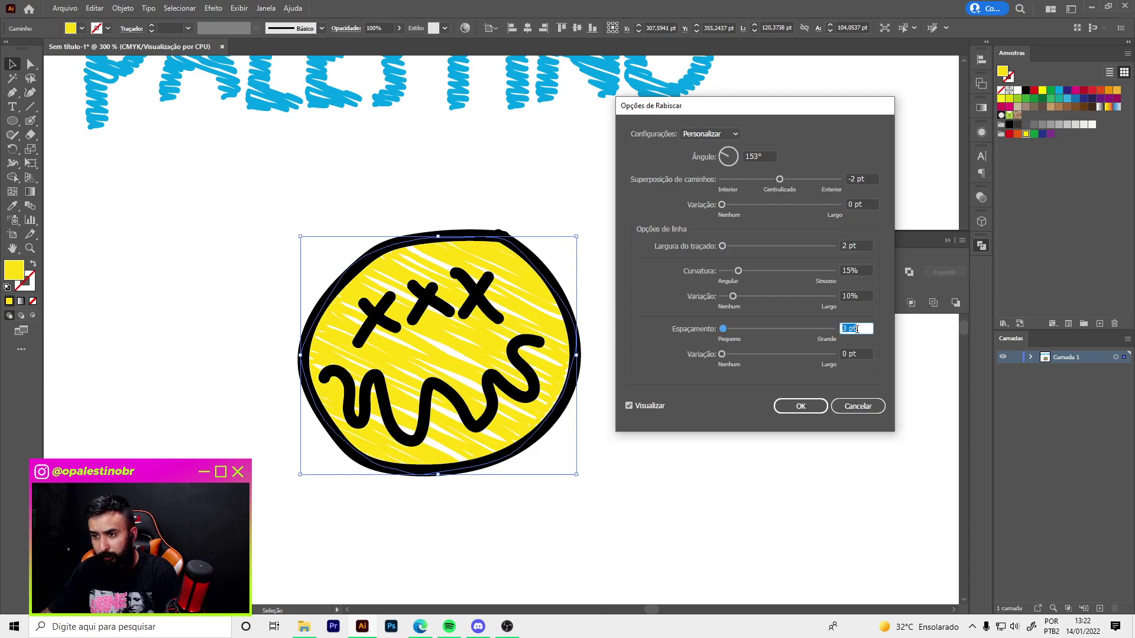
key(Down)
Set the scribble angle to 48° and path variation to 10 pt, then apply it
click(728, 158)
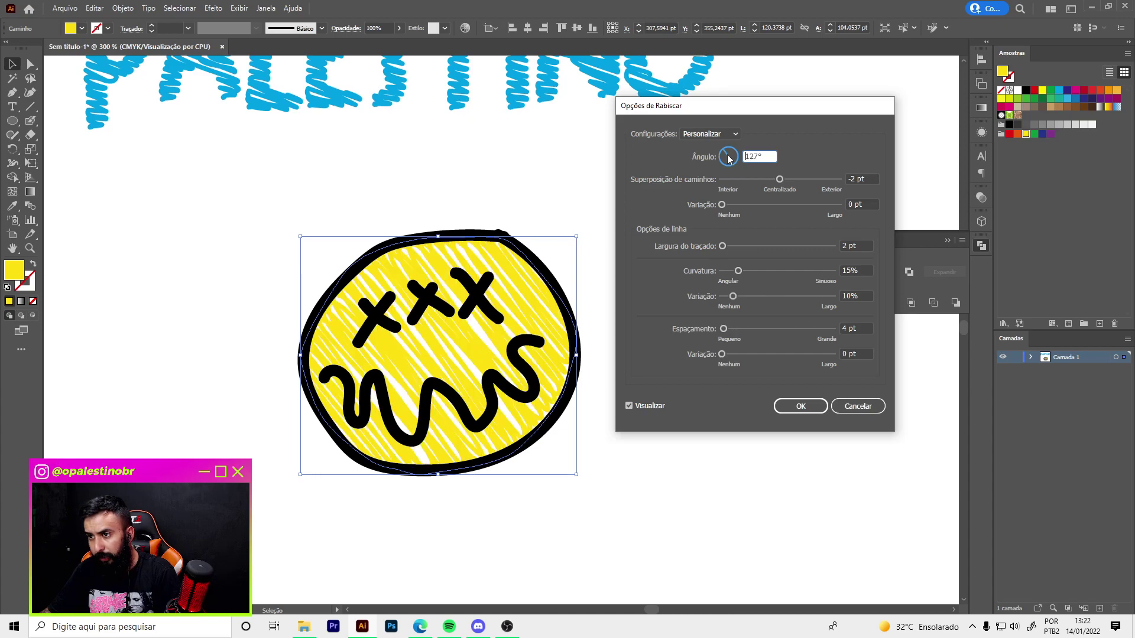
click(731, 157)
click(734, 152)
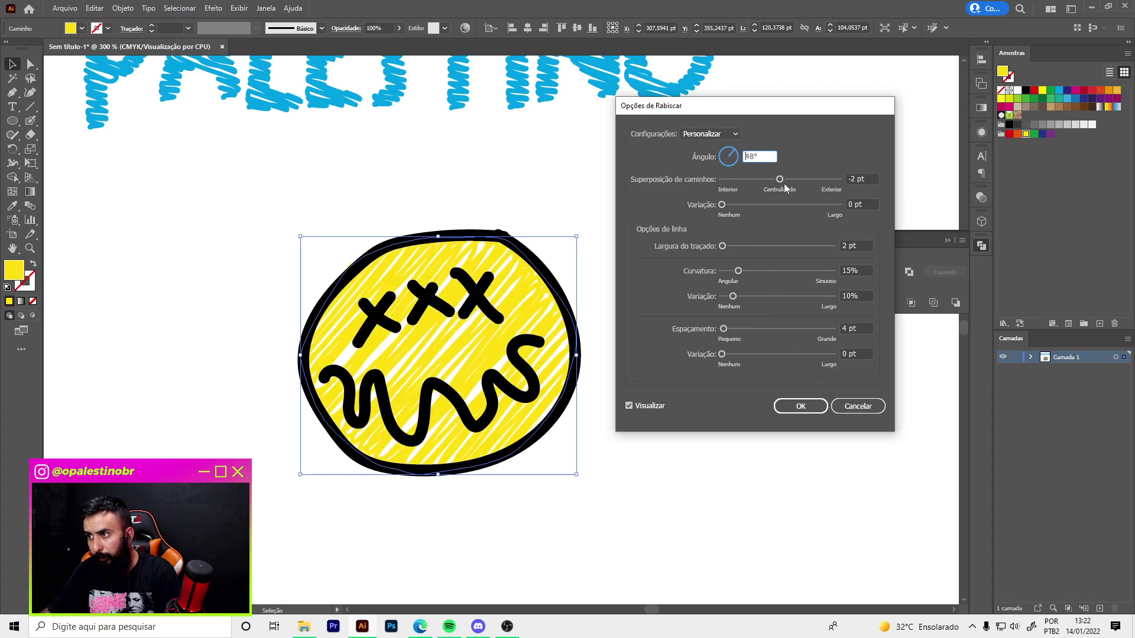
drag(722, 204, 726, 205)
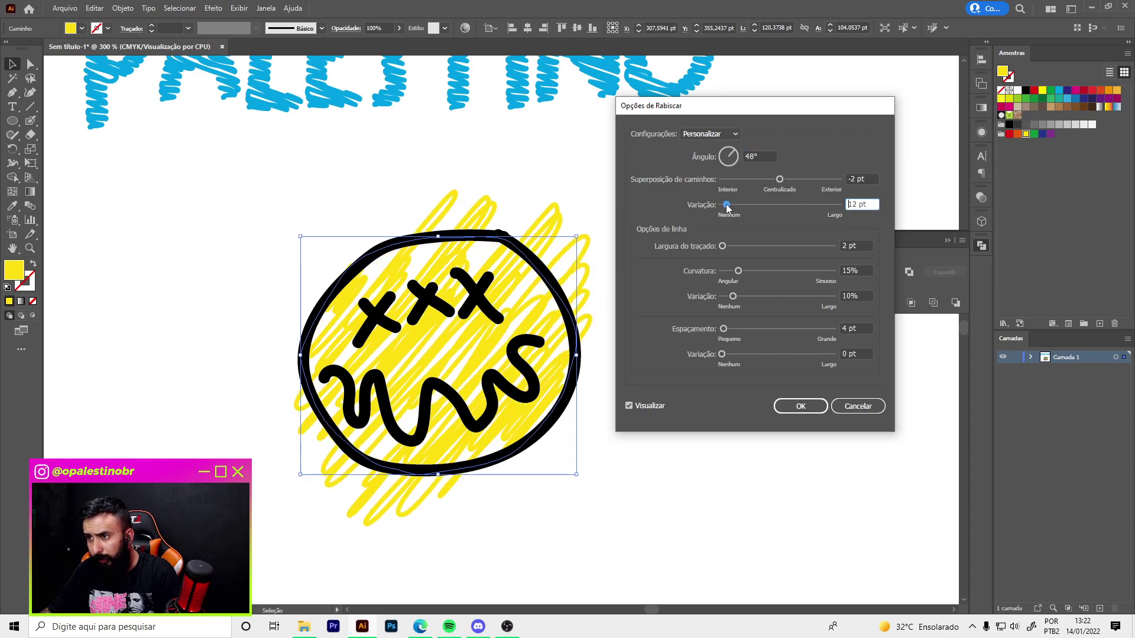
drag(726, 207, 714, 207)
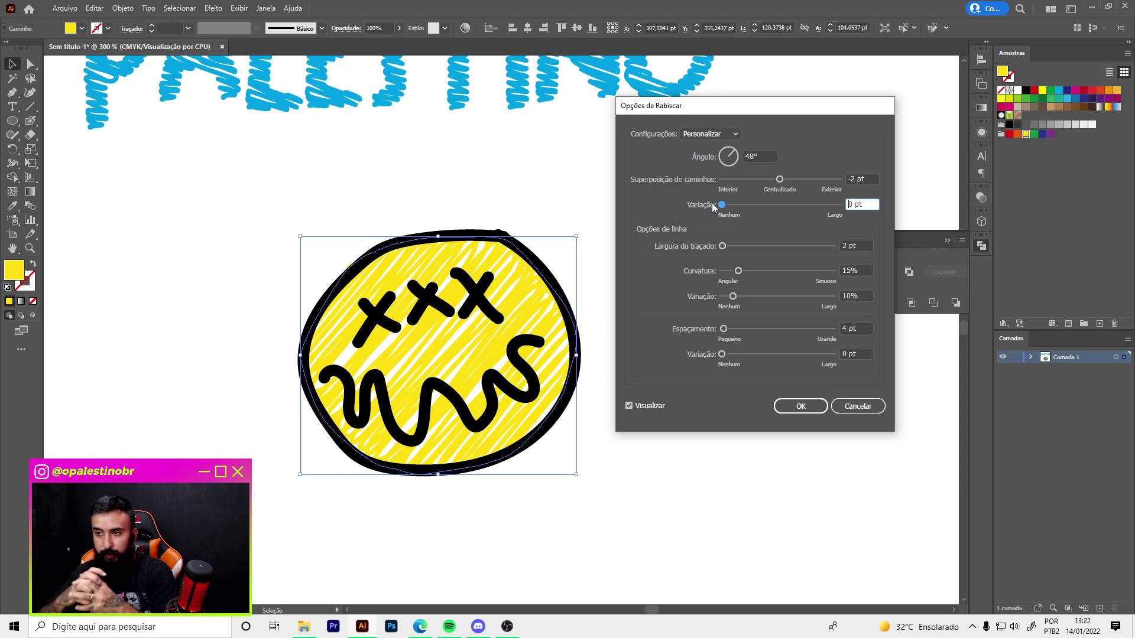
drag(721, 204, 726, 207)
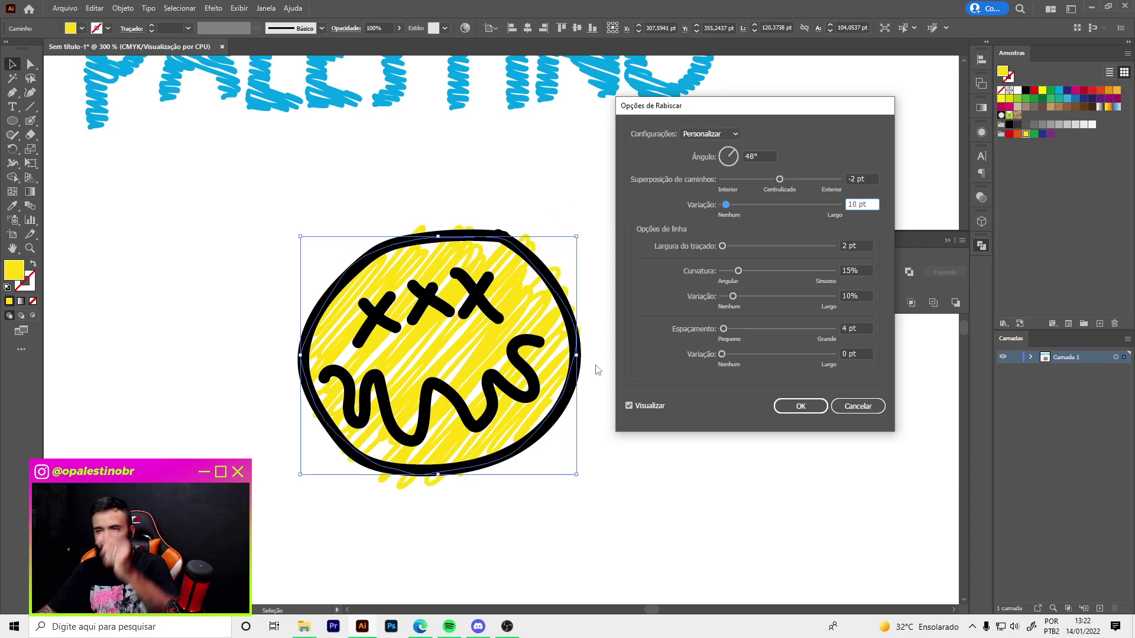
click(800, 406)
Deselect the face, fit the artboard in view and zoom in, ready to draw a line
click(684, 485)
key(ctrl+0)
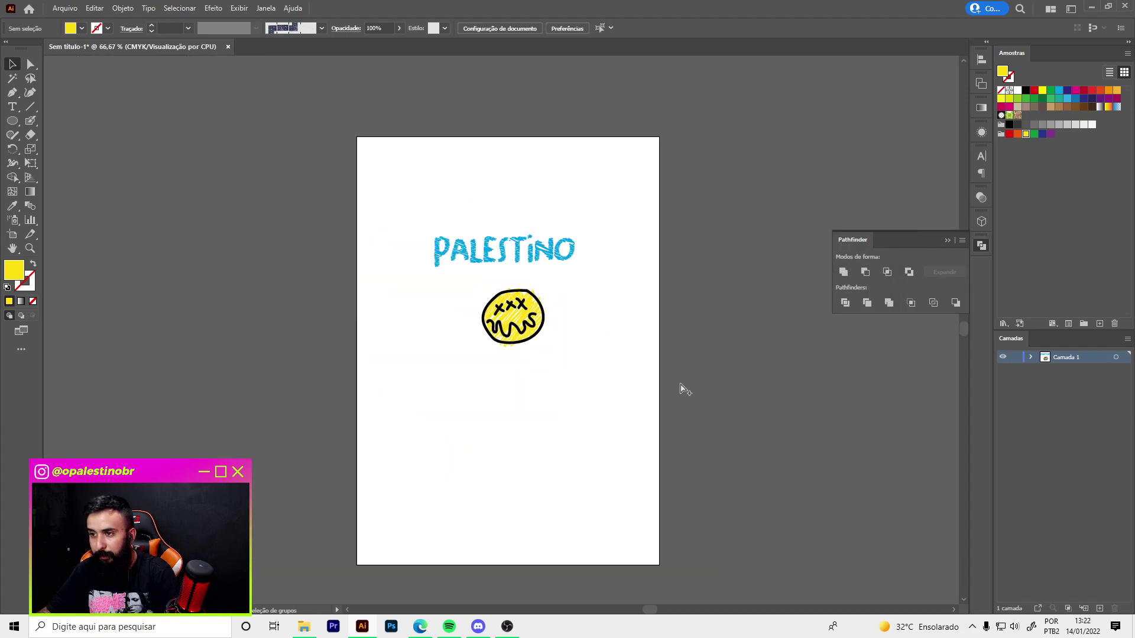
scroll(518, 331, up, 5)
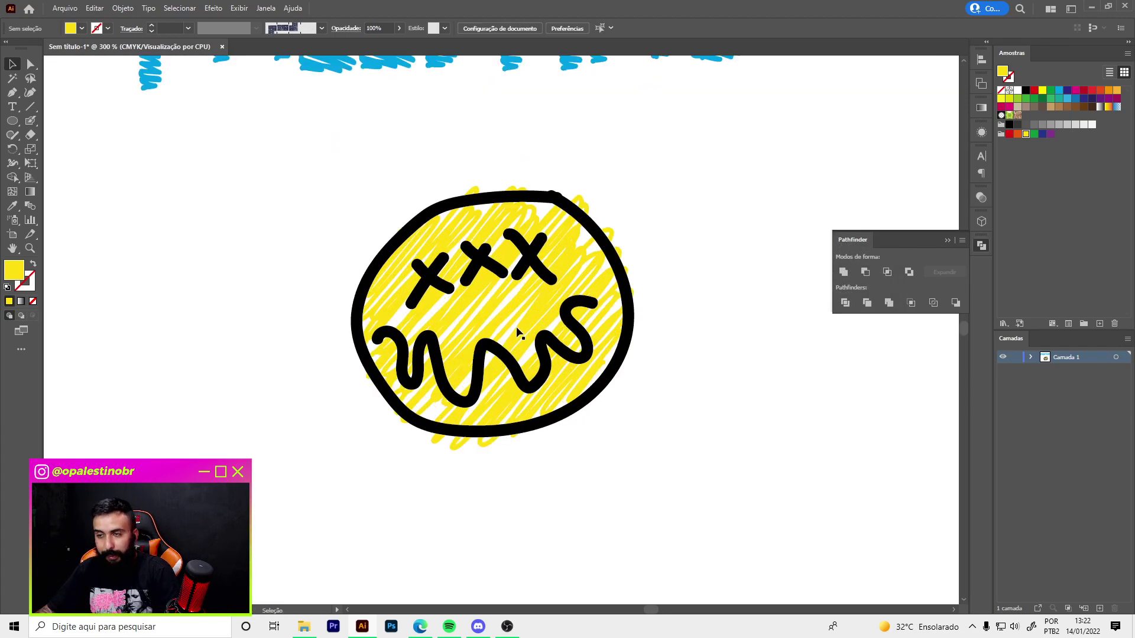
scroll(517, 332, up, 1)
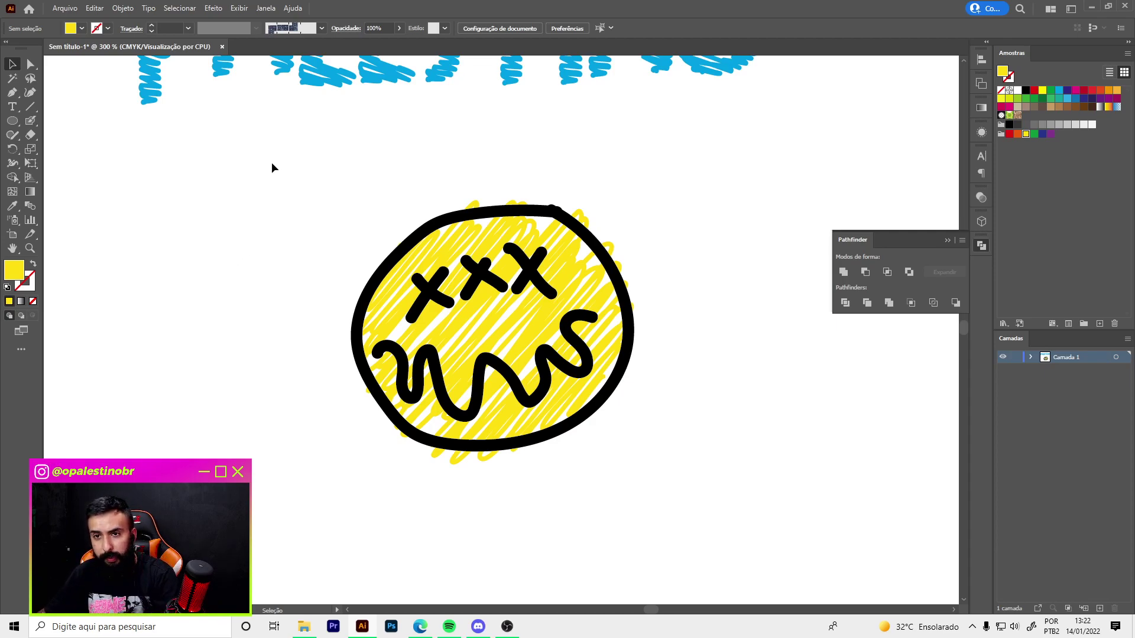
key(p)
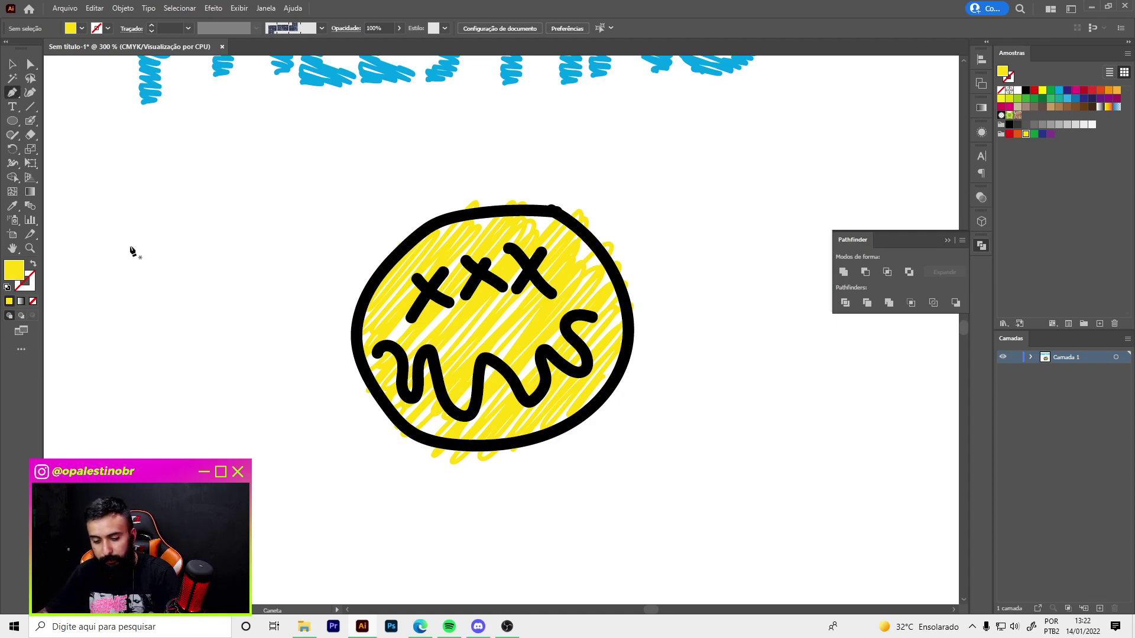
Draw a vertical line left of the face as a red stroke with no fill
click(228, 224)
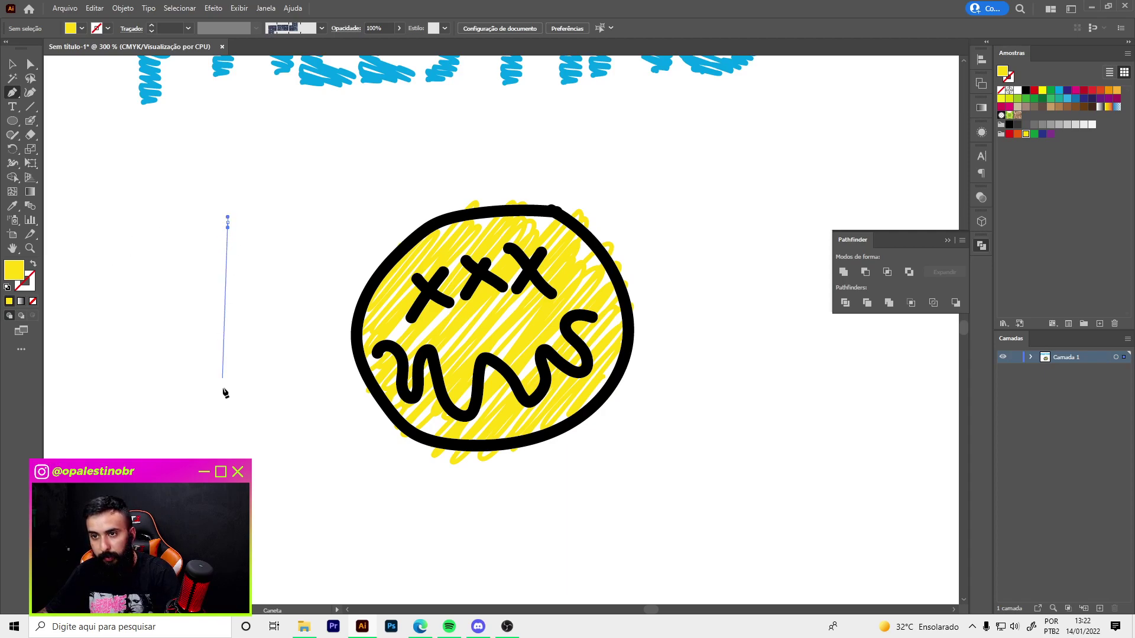
click(228, 457)
key(shift+x)
key(v)
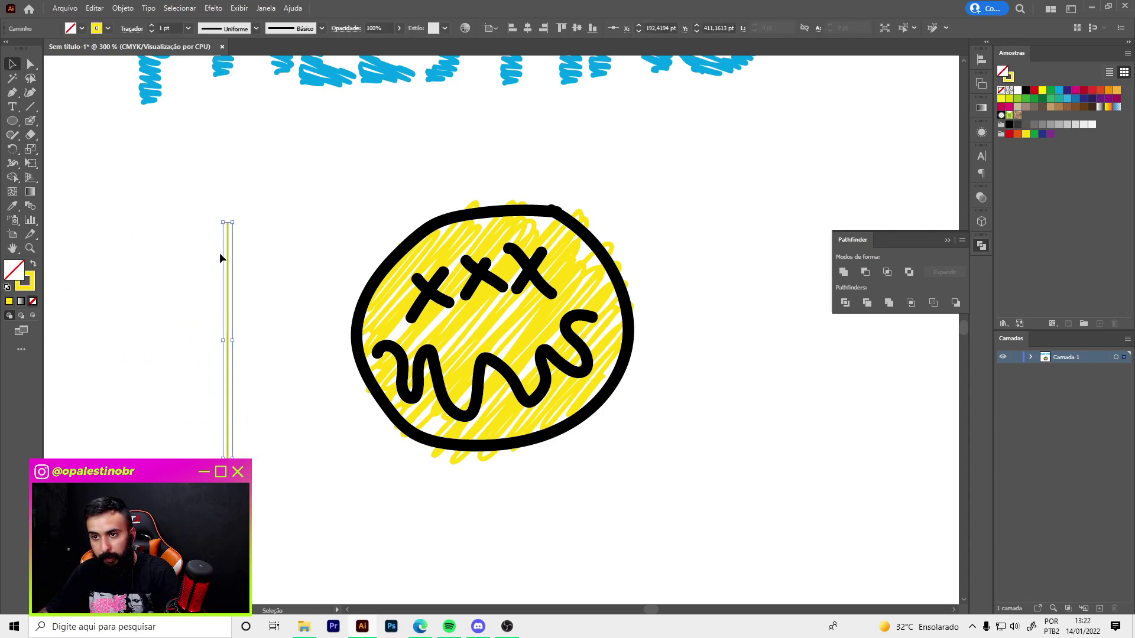
click(1010, 134)
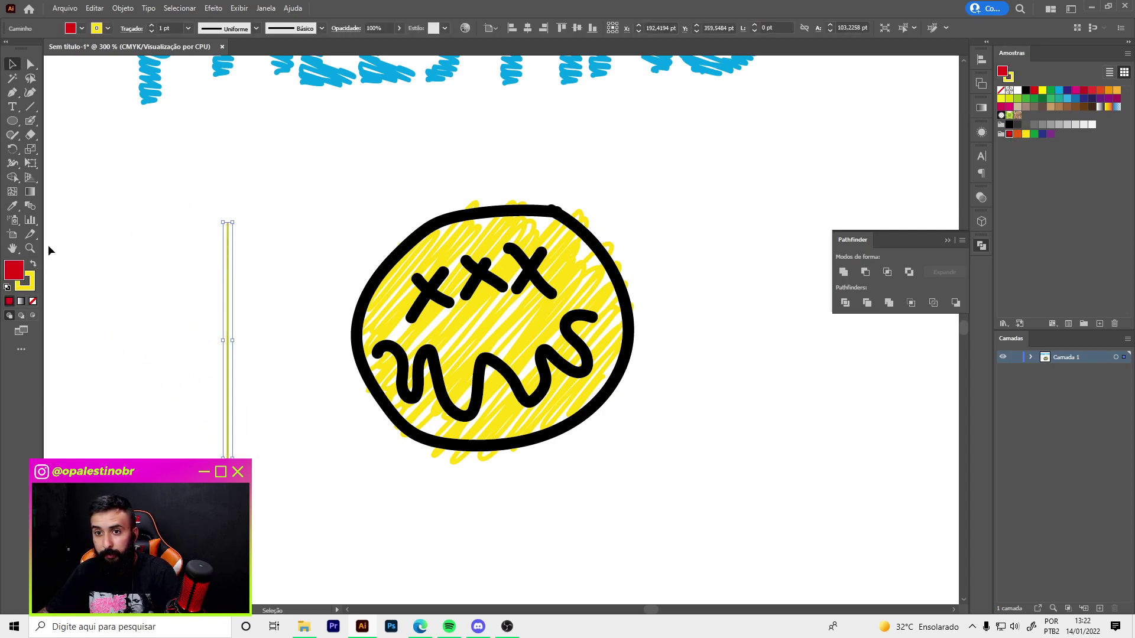
click(33, 301)
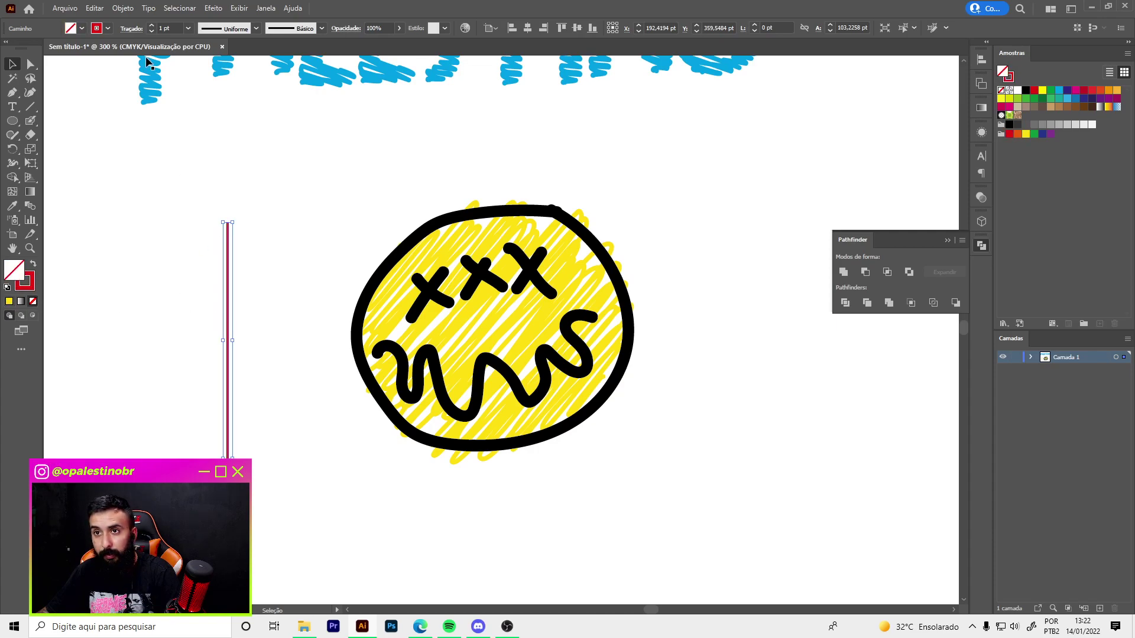
scroll(162, 26, up, 7)
scroll(162, 26, up, 5)
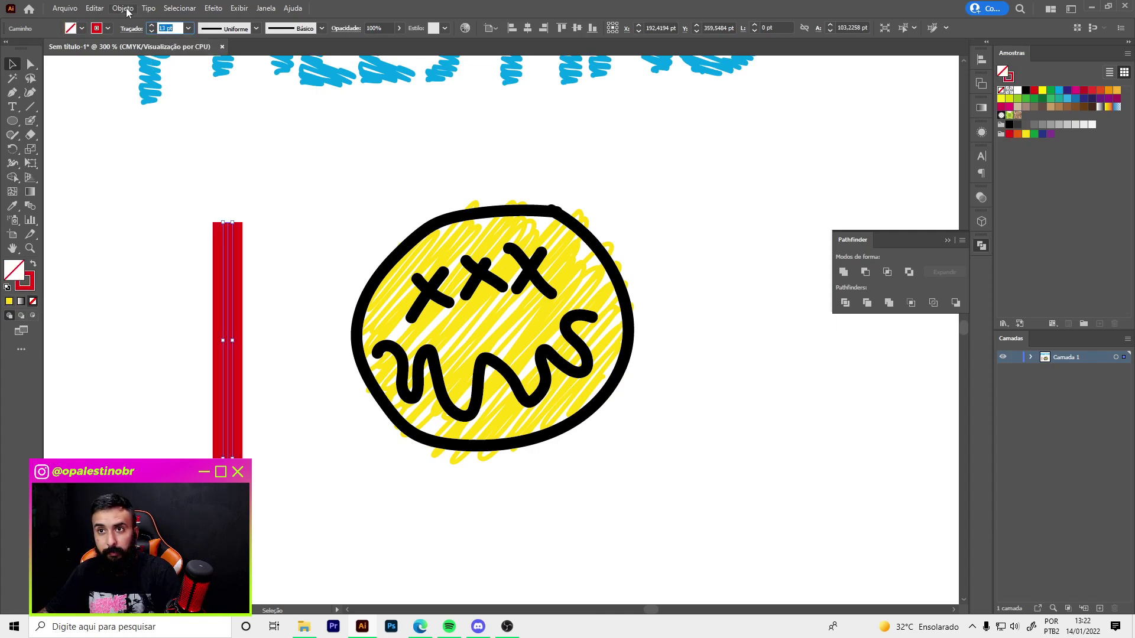
Scribble the red line with -40 pt path overlap and slightly less curvature
click(213, 8)
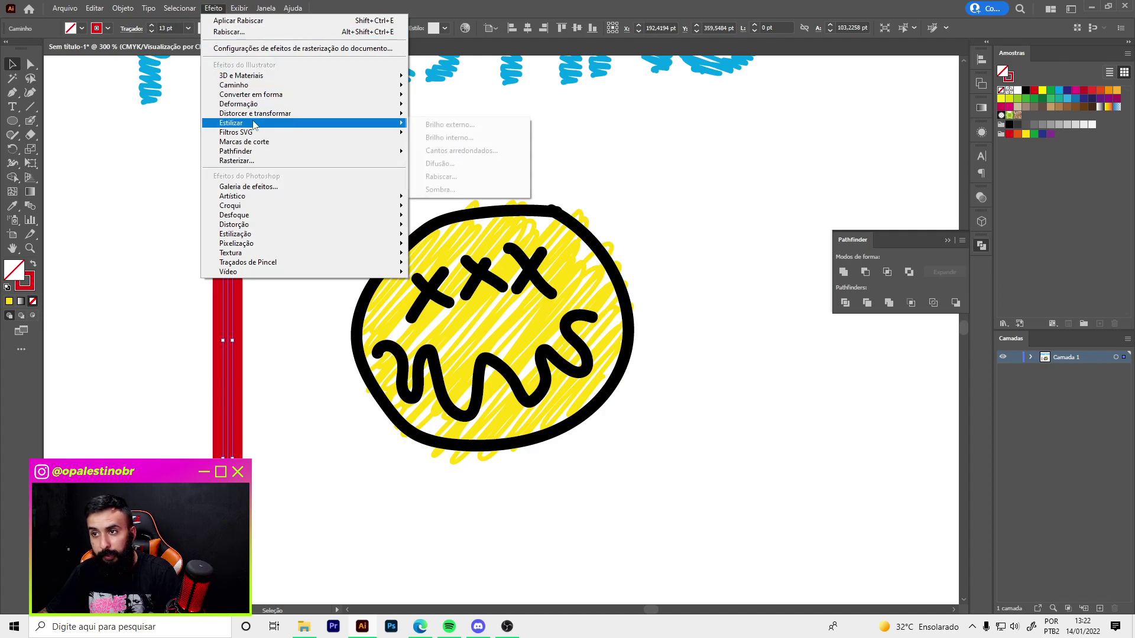
click(475, 178)
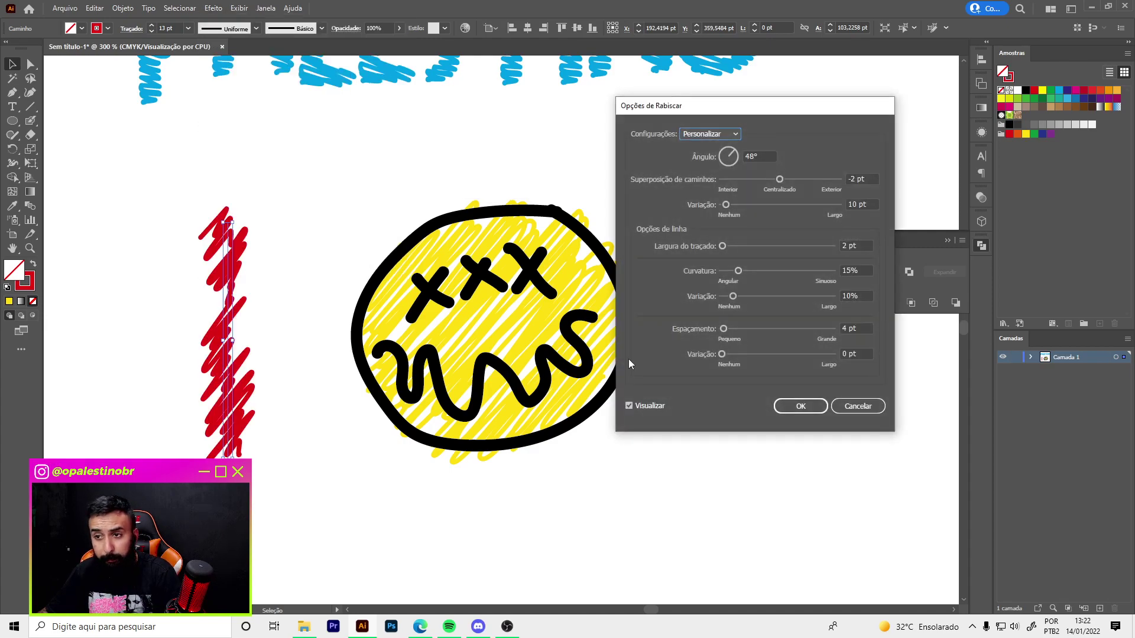
drag(775, 183, 778, 184)
drag(738, 271, 738, 272)
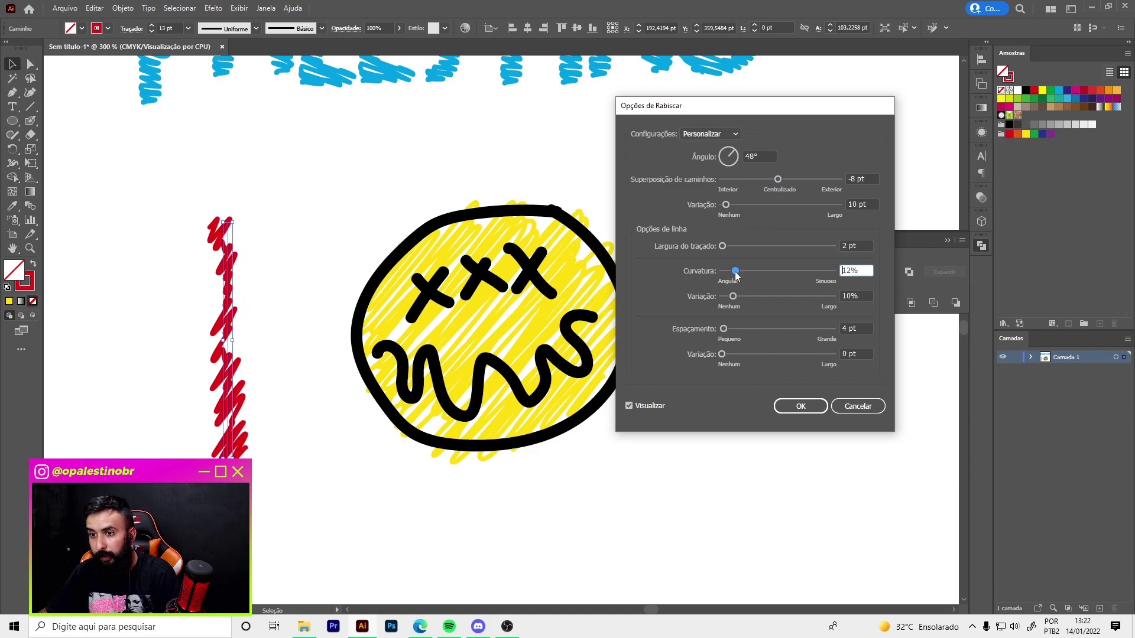
click(801, 414)
key(ctrl+1)
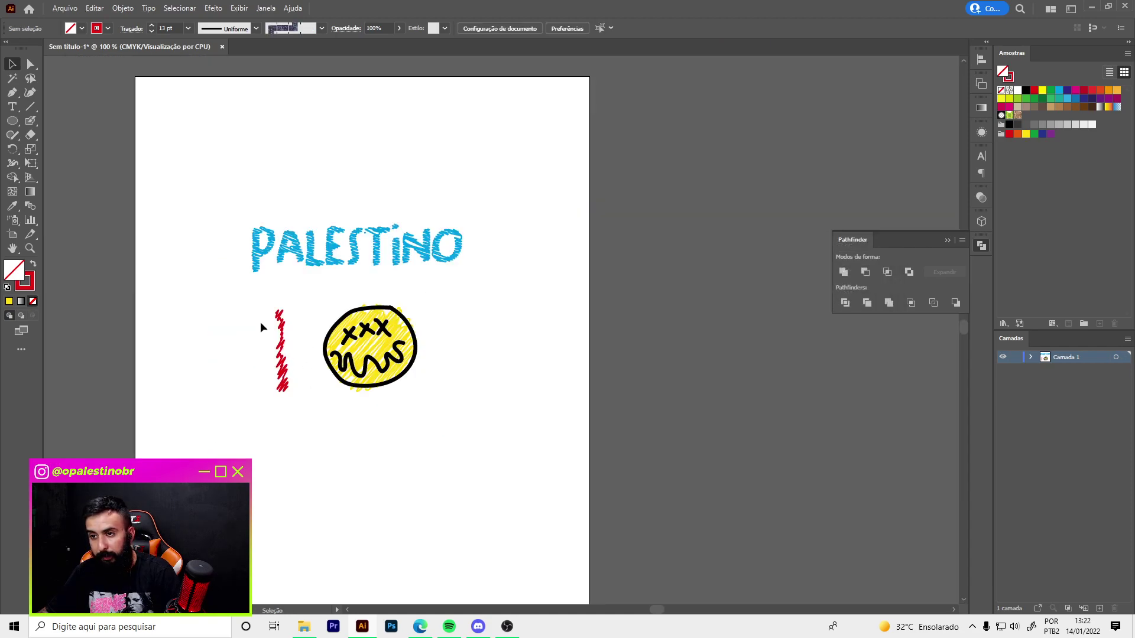
Delete the red scribbled line and draw a closed red frame through the four page corners
key(Delete)
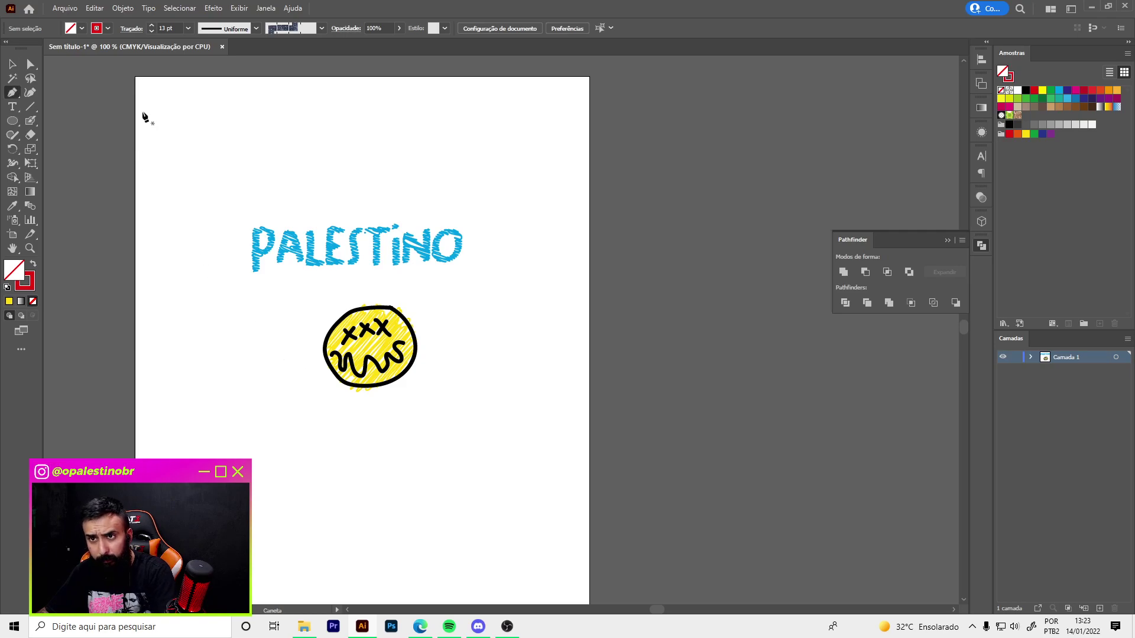
click(137, 79)
key(ctrl+minus)
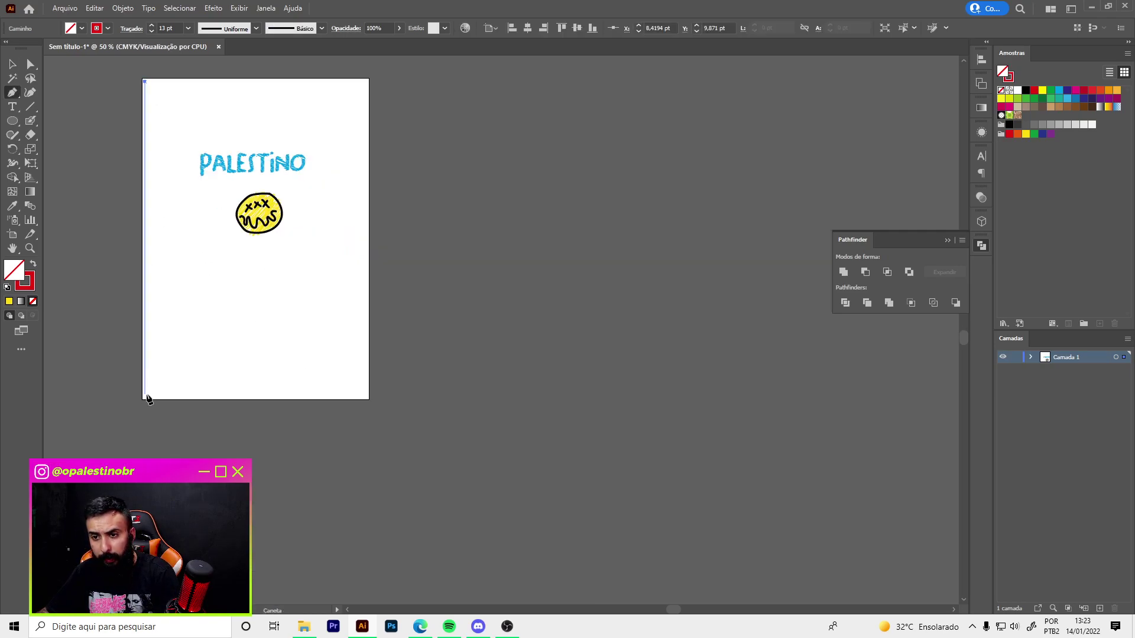
click(146, 395)
click(365, 394)
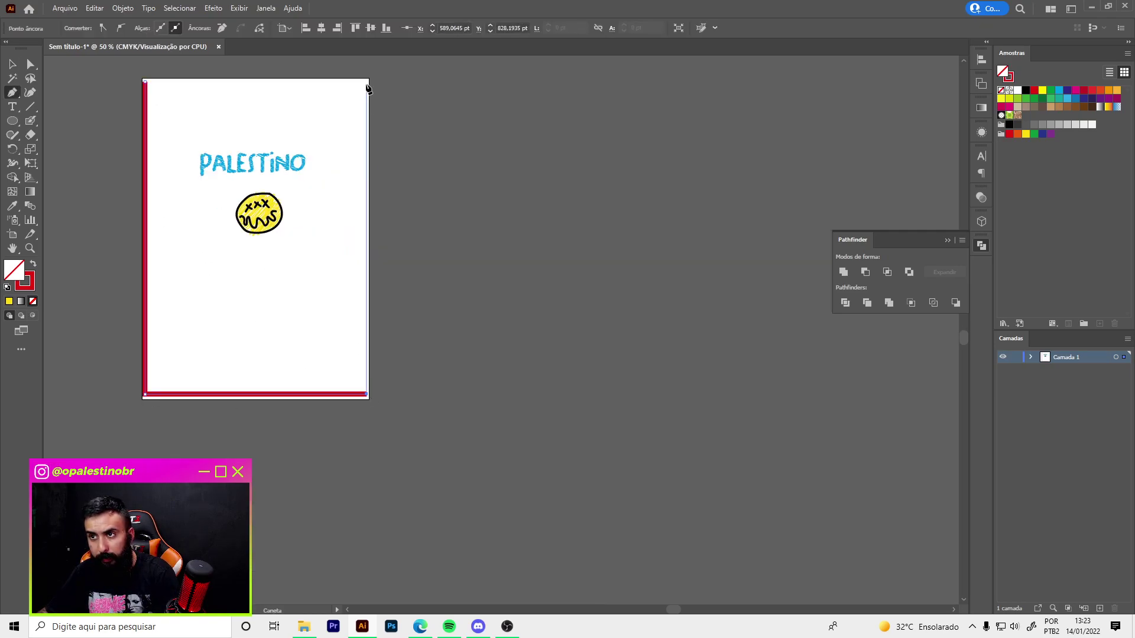
click(367, 81)
click(145, 81)
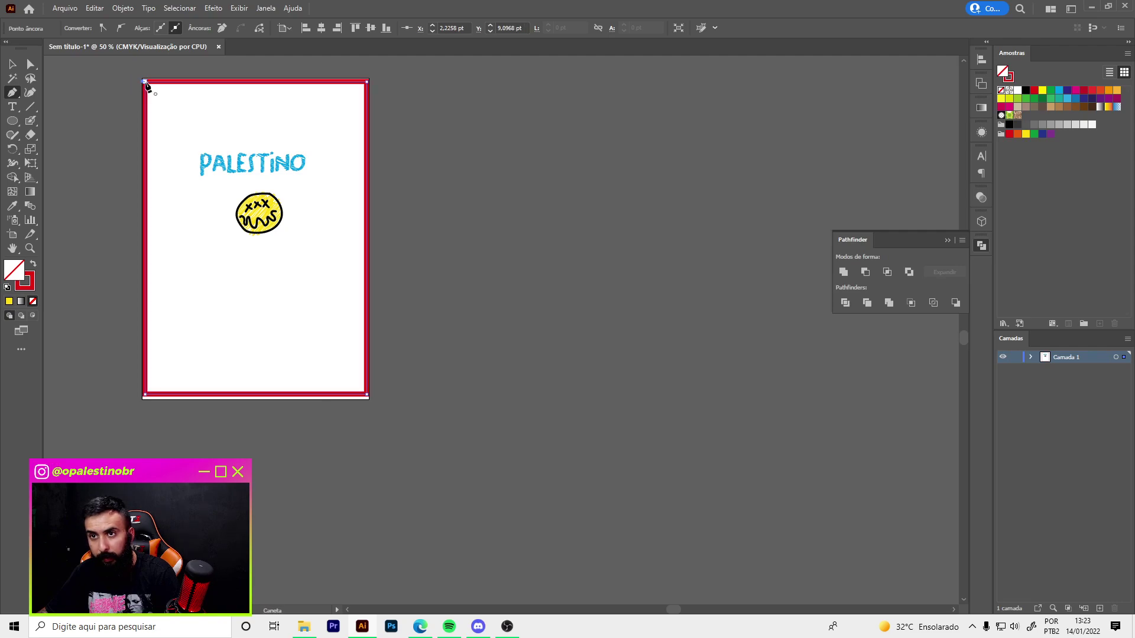
key(v)
key(ctrl+plus)
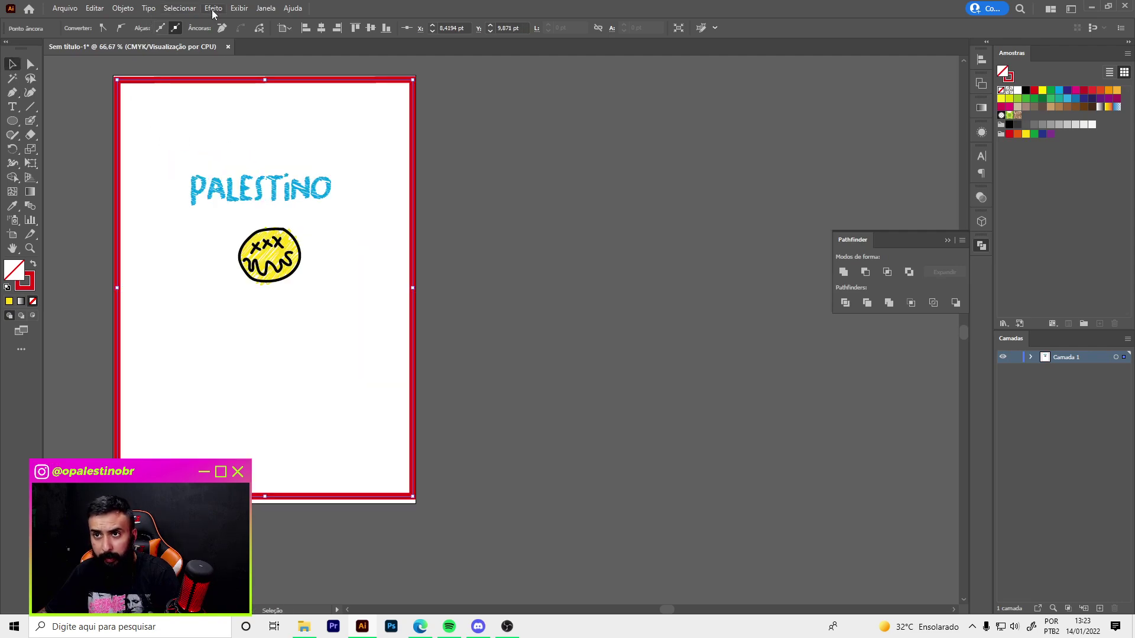
Preview Scribble on the red frame with adjusted curvature and a 153° angle
click(212, 9)
mouse_move(266, 122)
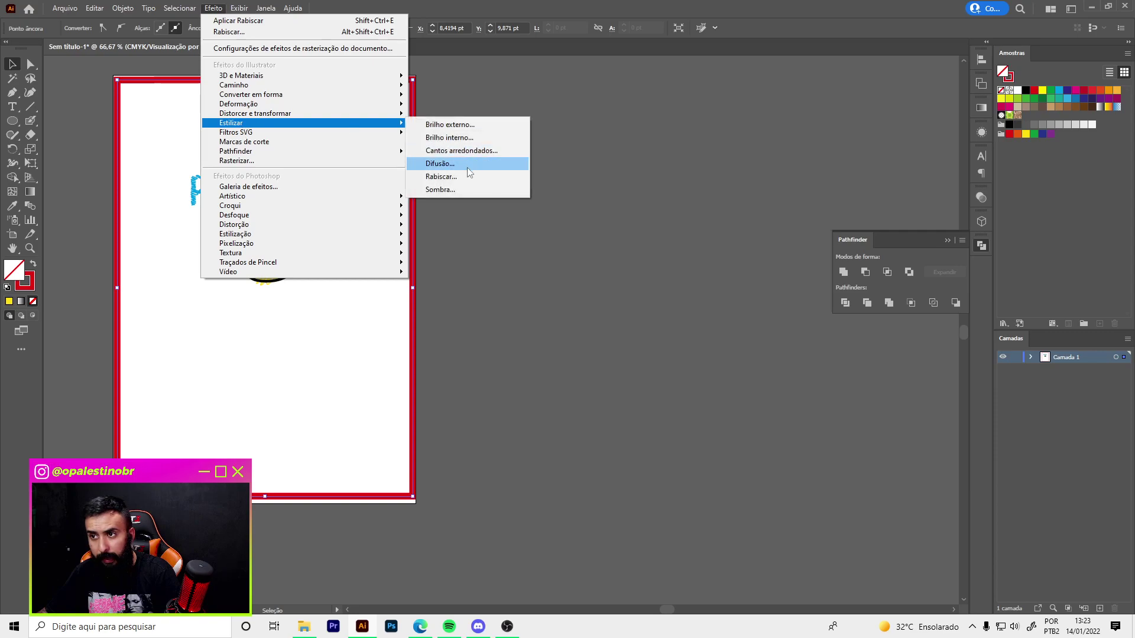
click(444, 177)
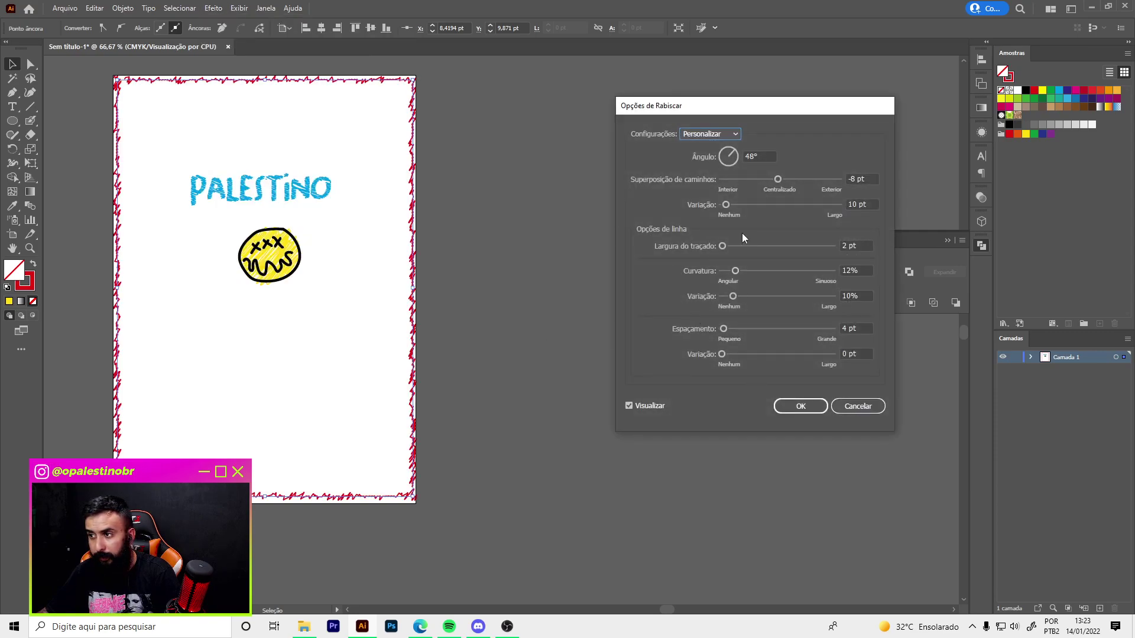
drag(736, 272, 732, 274)
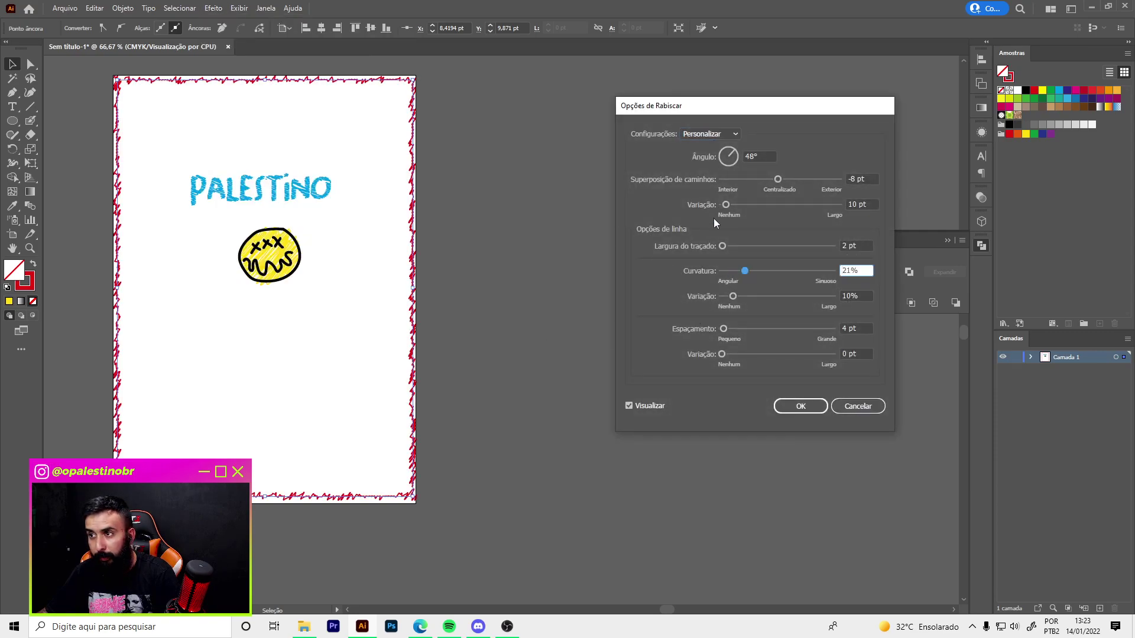
click(726, 204)
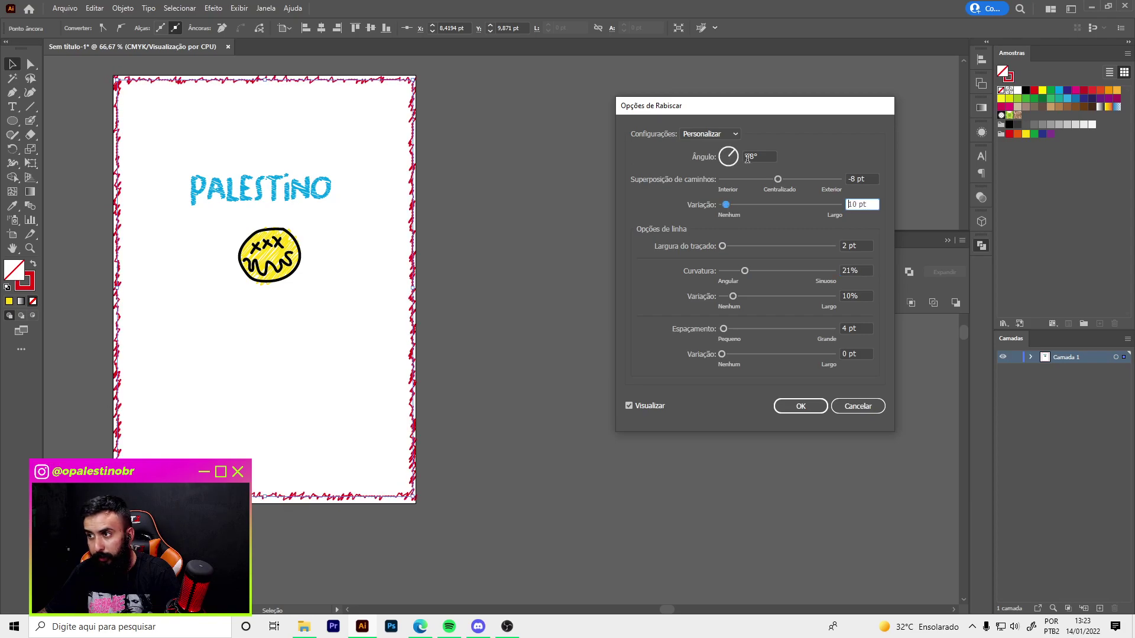
click(729, 153)
drag(729, 155, 723, 157)
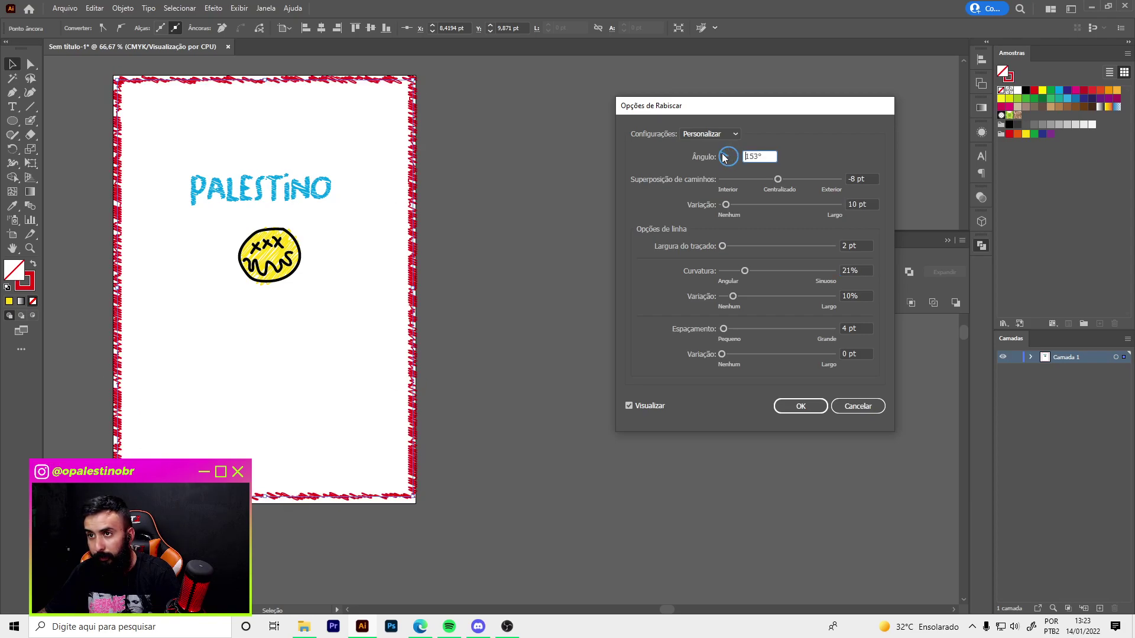
Try a 126° angle with 11 pt overlap variation, then cancel the Scribble effect
drag(727, 205, 724, 220)
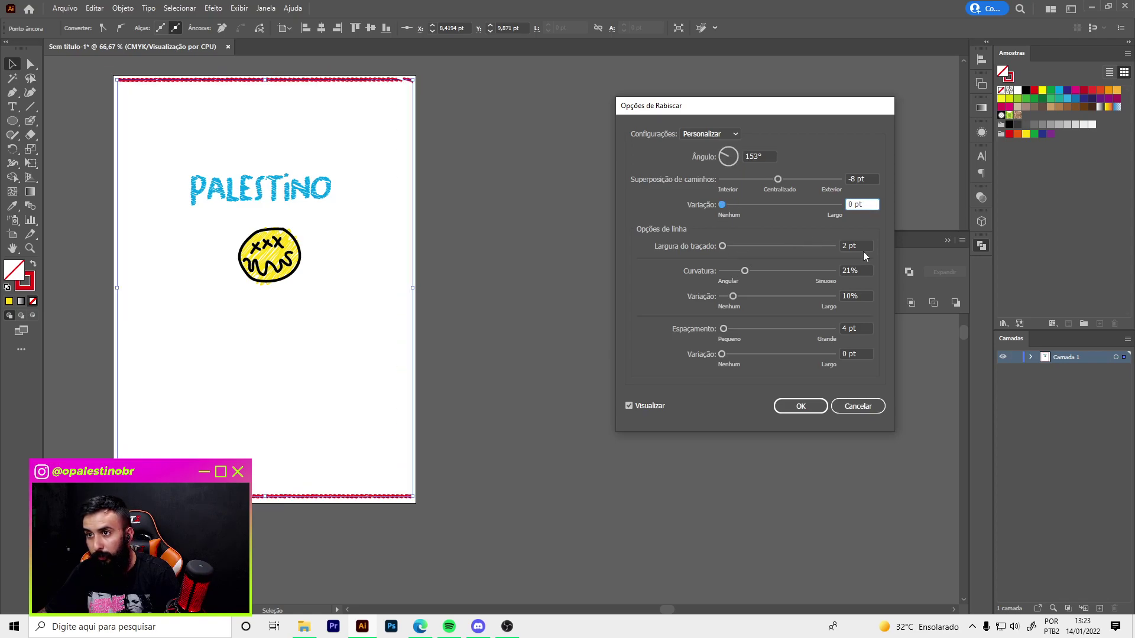
click(727, 155)
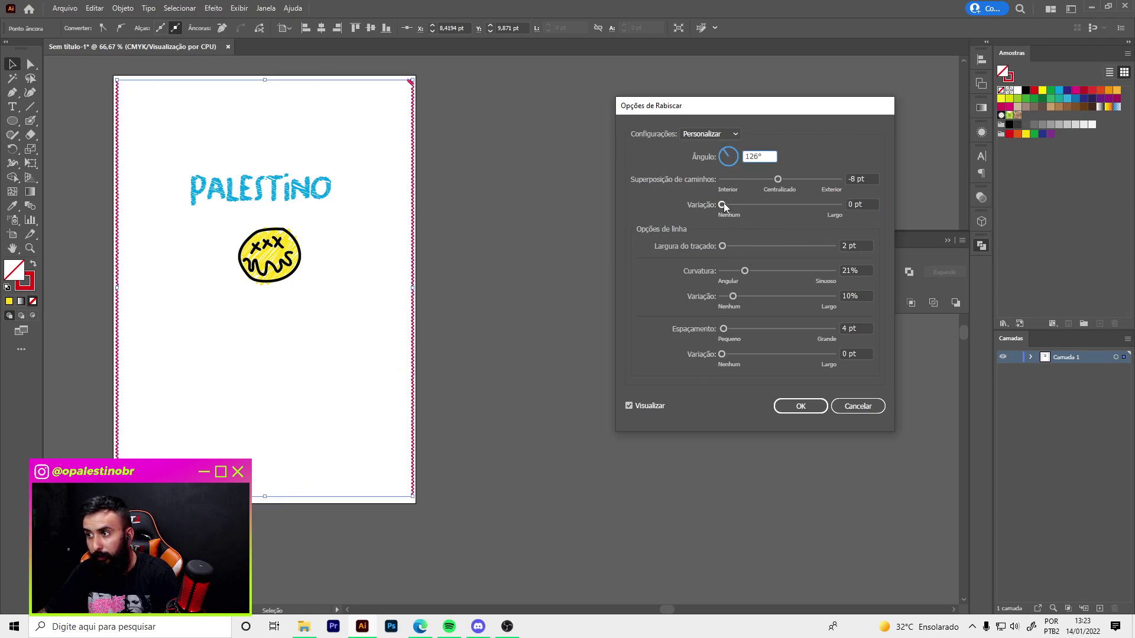
drag(723, 206, 727, 205)
click(850, 244)
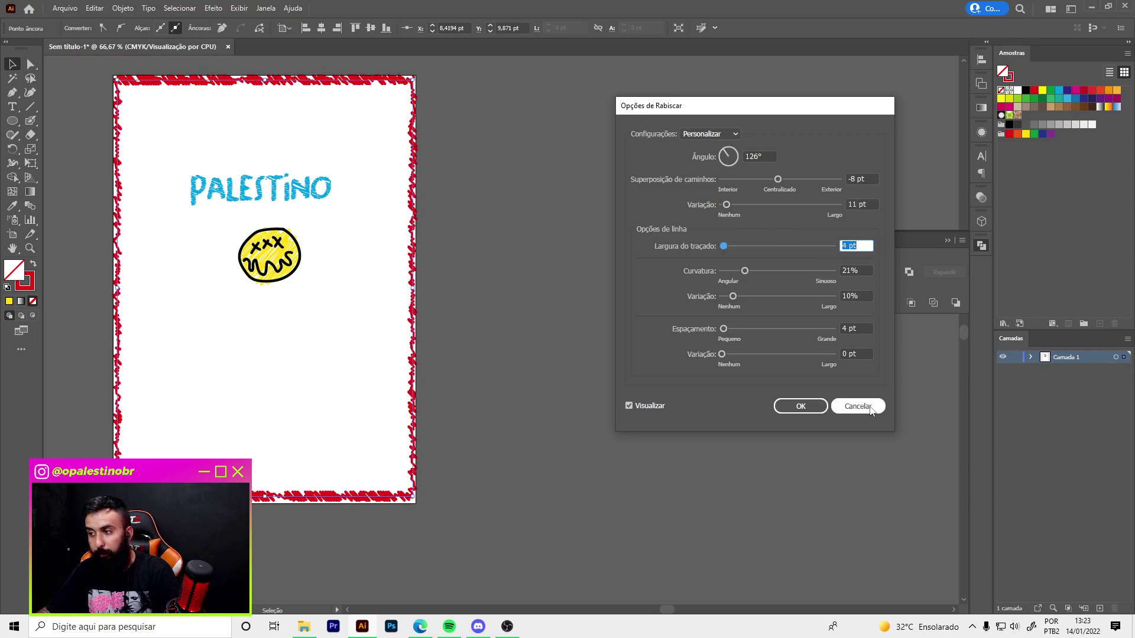
click(856, 406)
click(477, 248)
scroll(233, 57, up, 2)
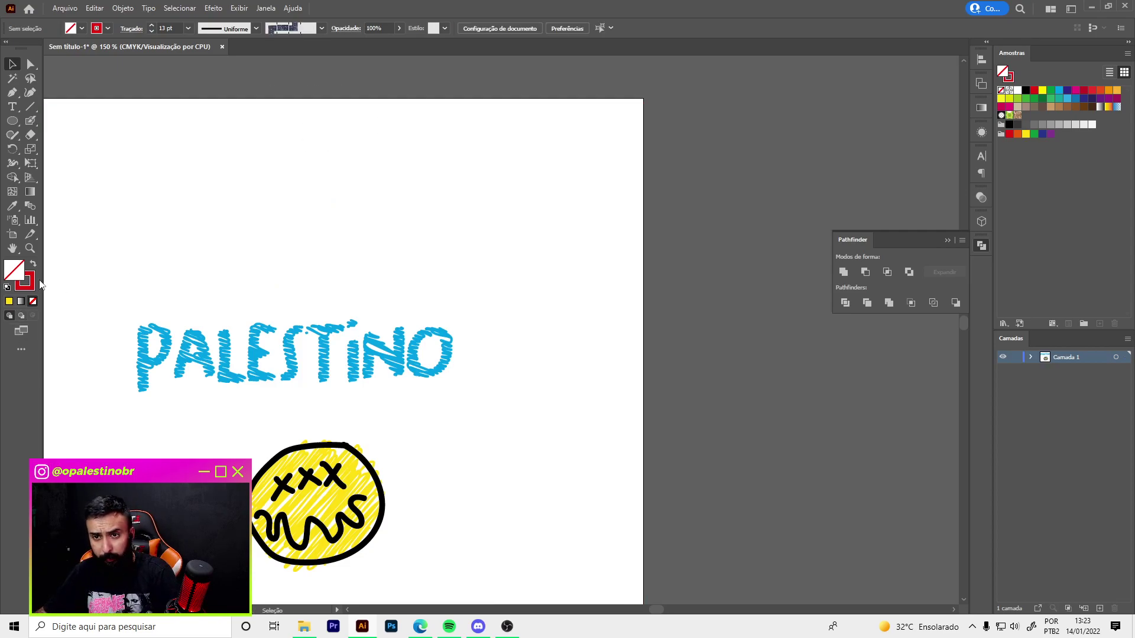
Draw a red-filled rectangle above PALESTINO
click(34, 265)
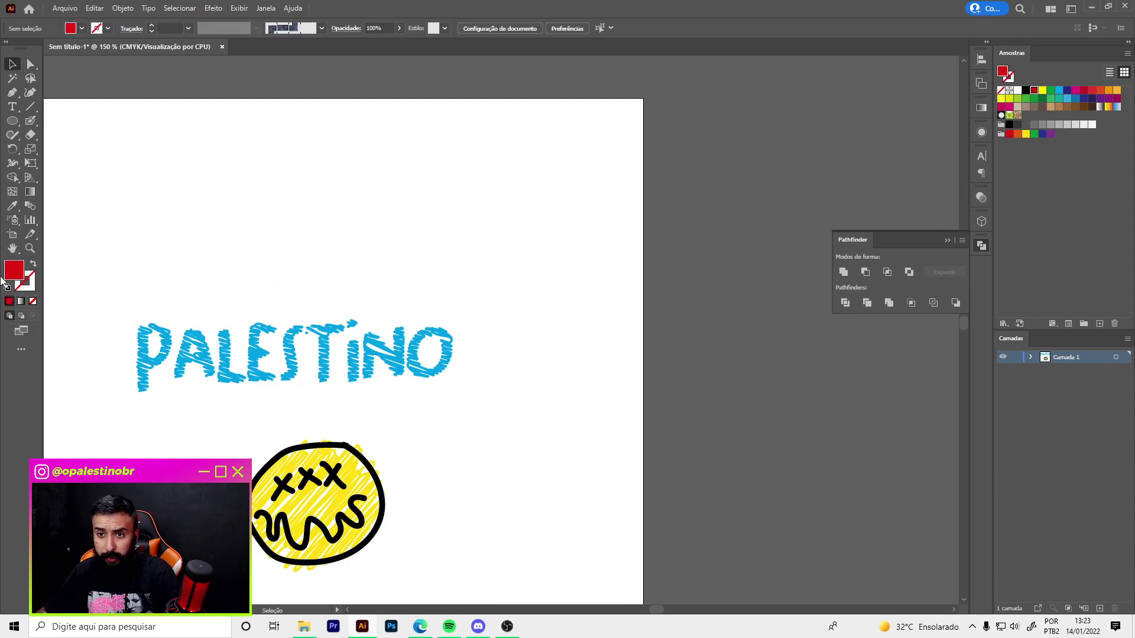
key(m)
drag(157, 183, 315, 275)
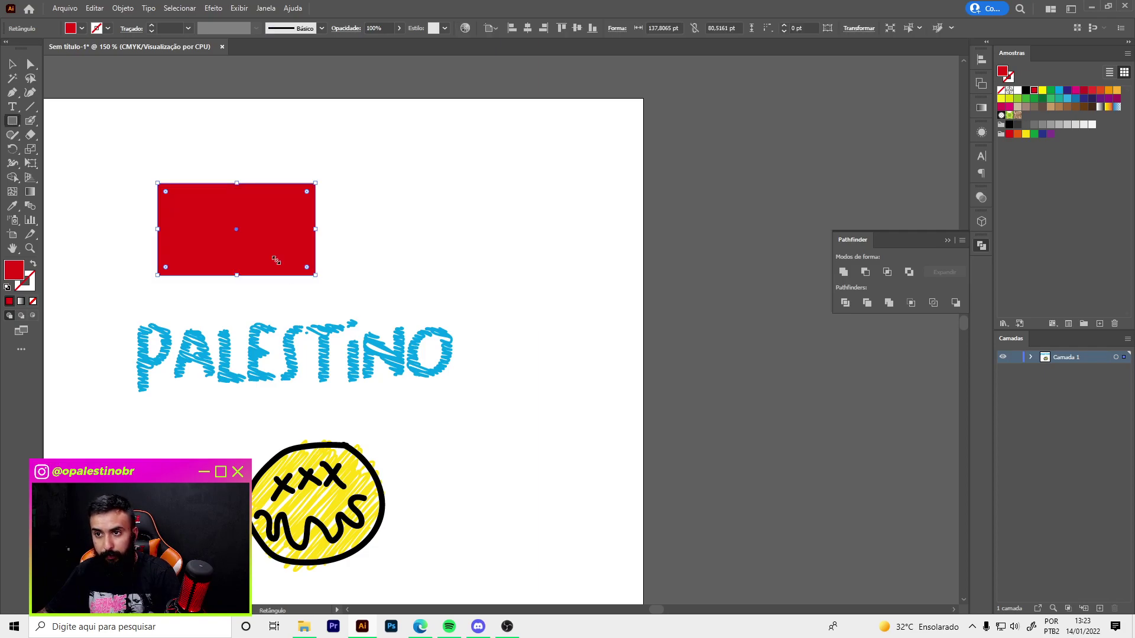
key(v)
Preview Scribble on the rectangle: curvature variation 0, curvature about 7%, overlap variation 24 pt
click(215, 9)
mouse_move(232, 122)
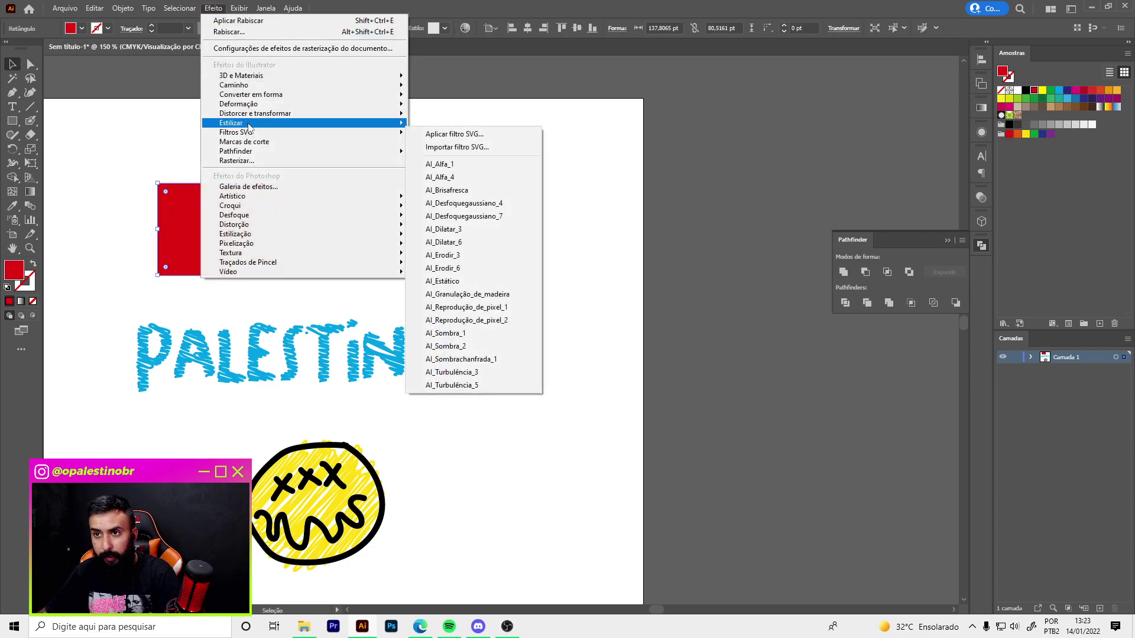
click(441, 176)
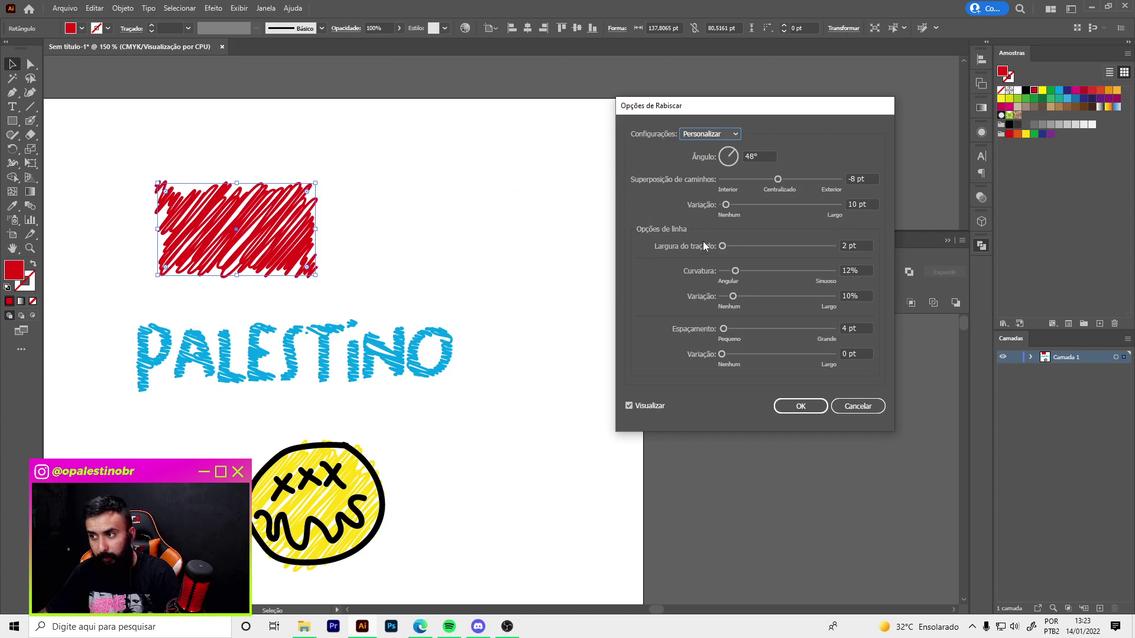
double_click(857, 296)
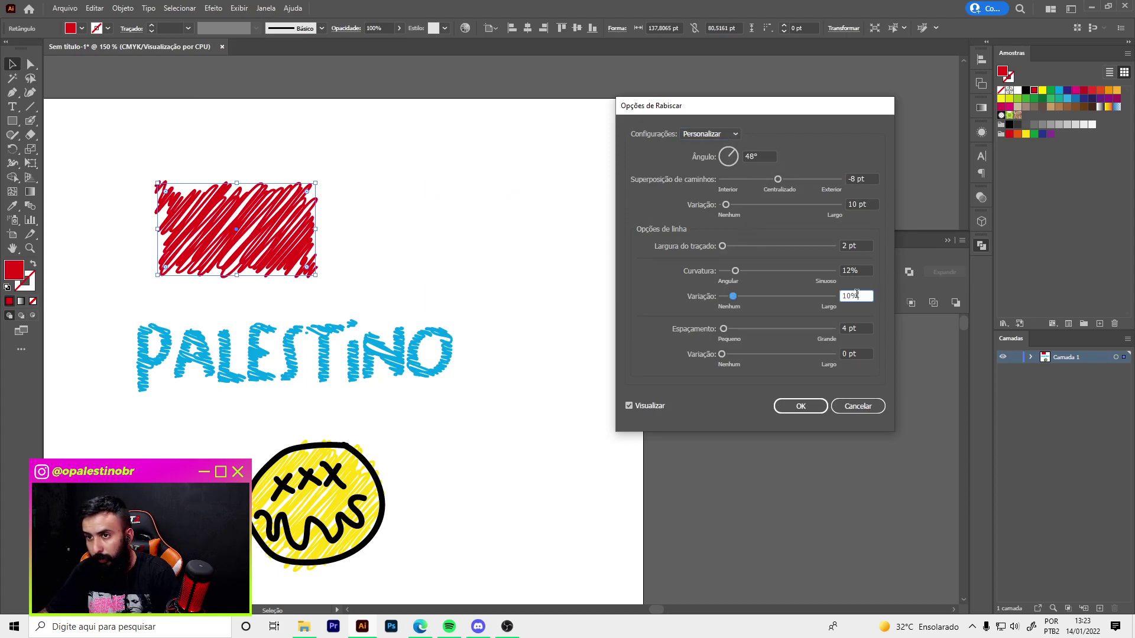
text(0)
click(862, 271)
key(Down)
key(Down)
key(Down)
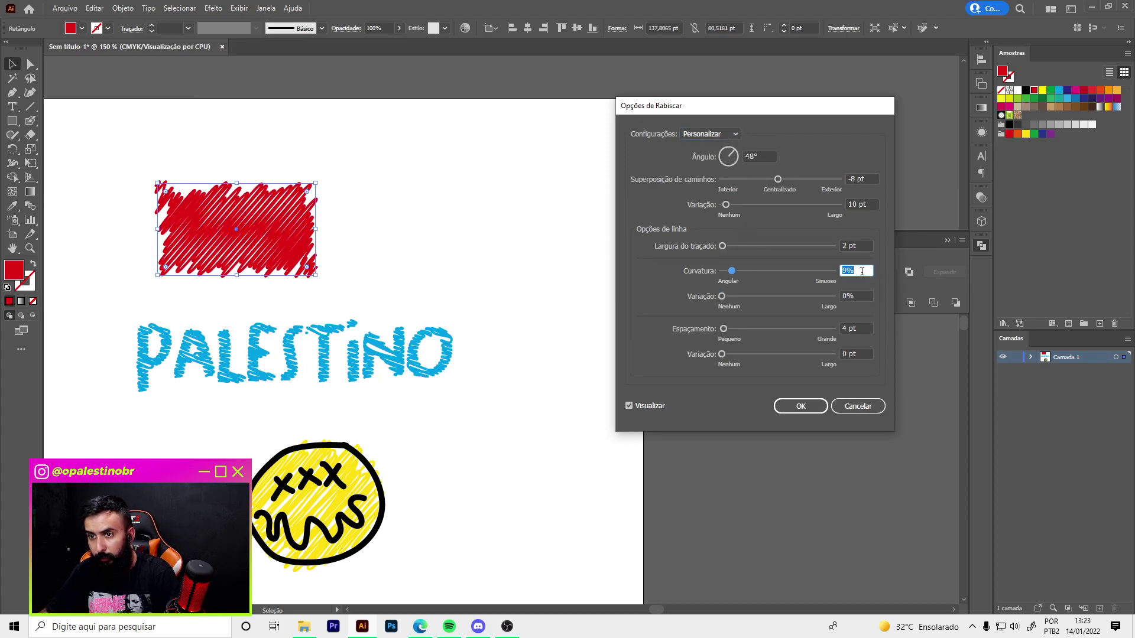
key(Down)
key(Down)
drag(726, 205, 696, 205)
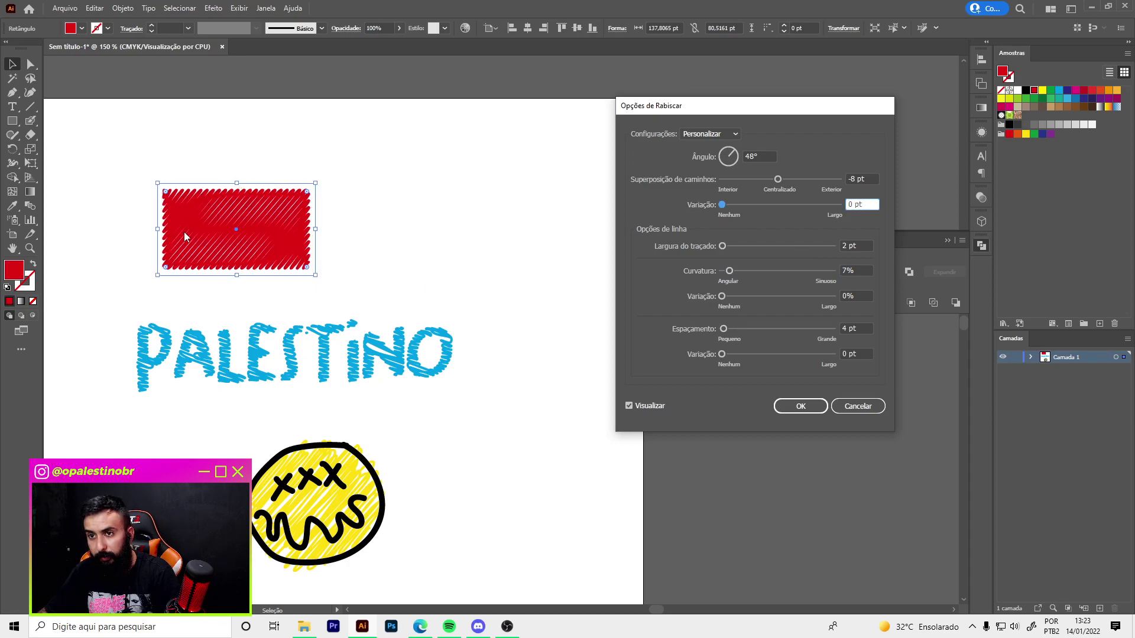
mouse_move(722, 205)
mouse_down()
mouse_move(766, 210)
mouse_move(721, 205)
mouse_up()
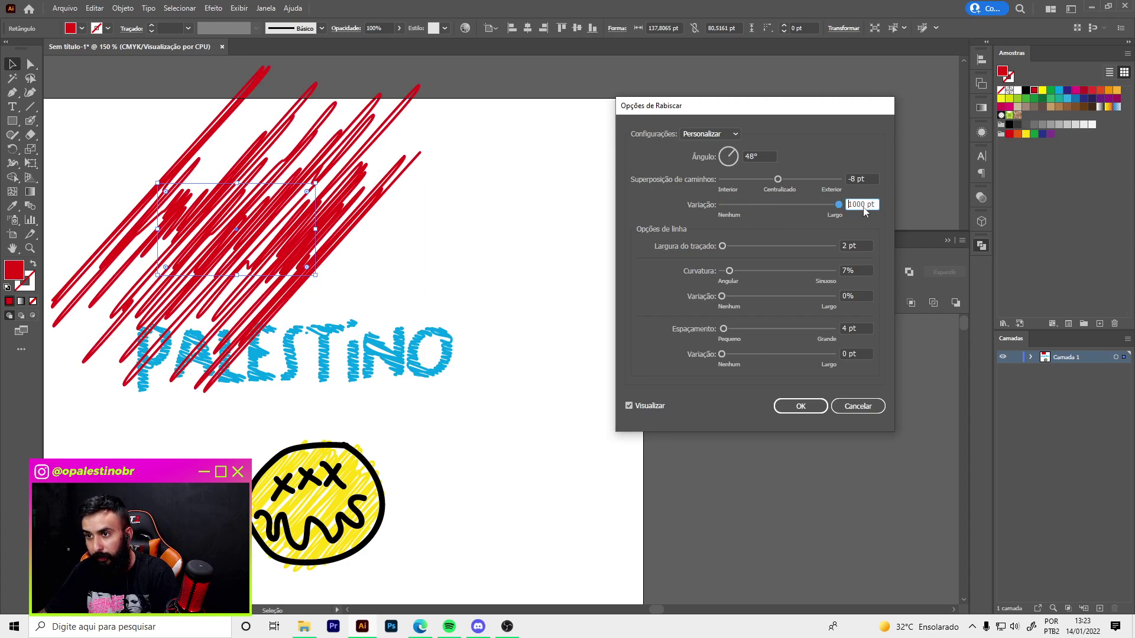
click(869, 412)
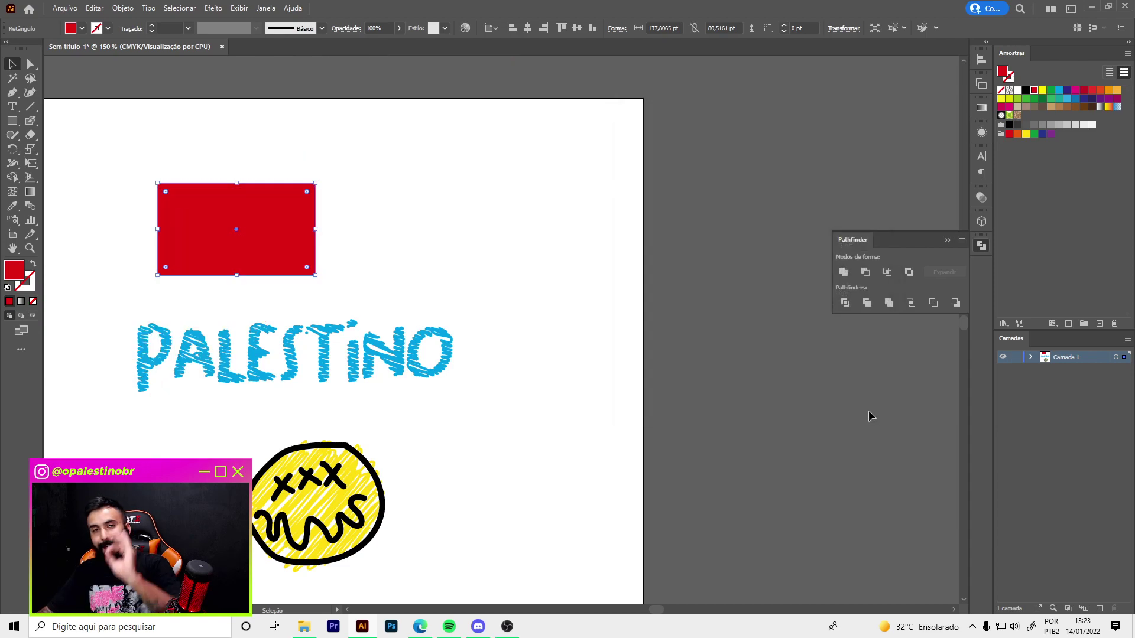